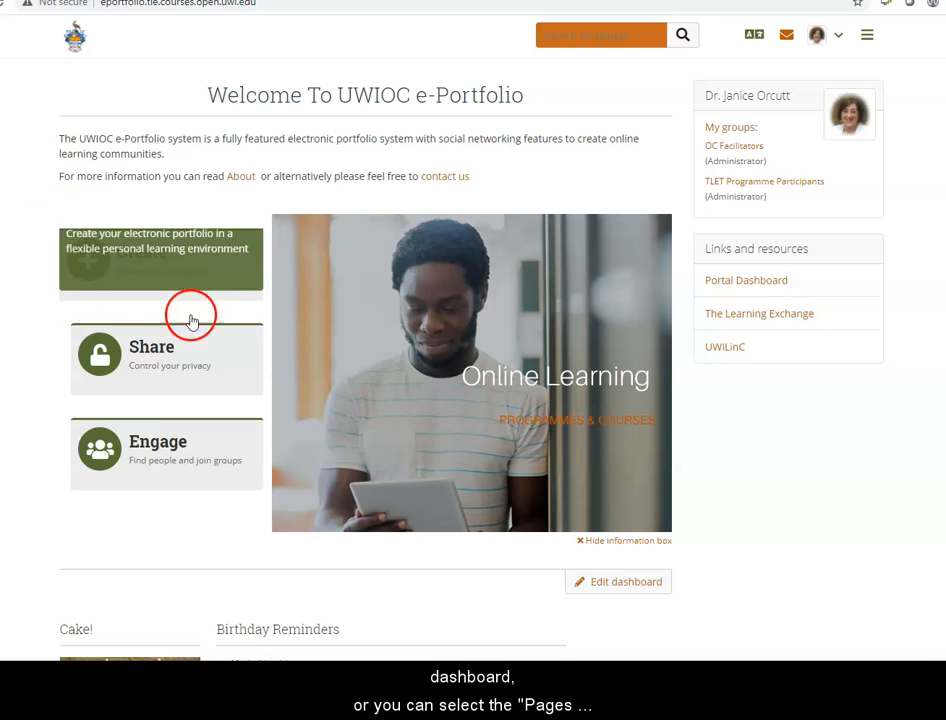
Open the Pages and collections area of the e-portfolio.
{"action": "left_click", "coordinate": [868, 37]}
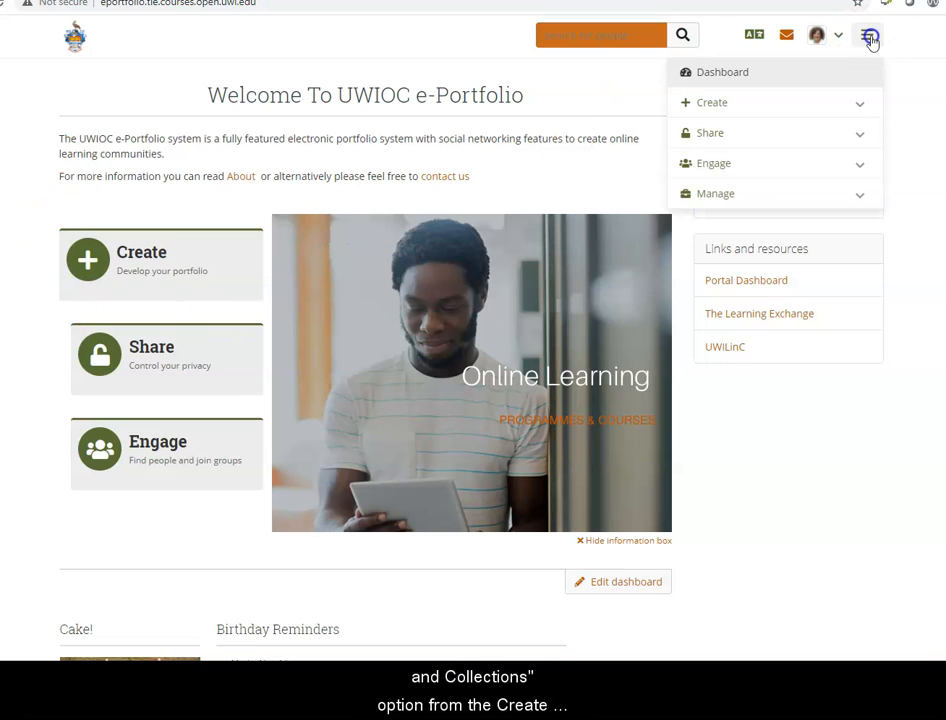
{"action": "left_click", "coordinate": [858, 105]}
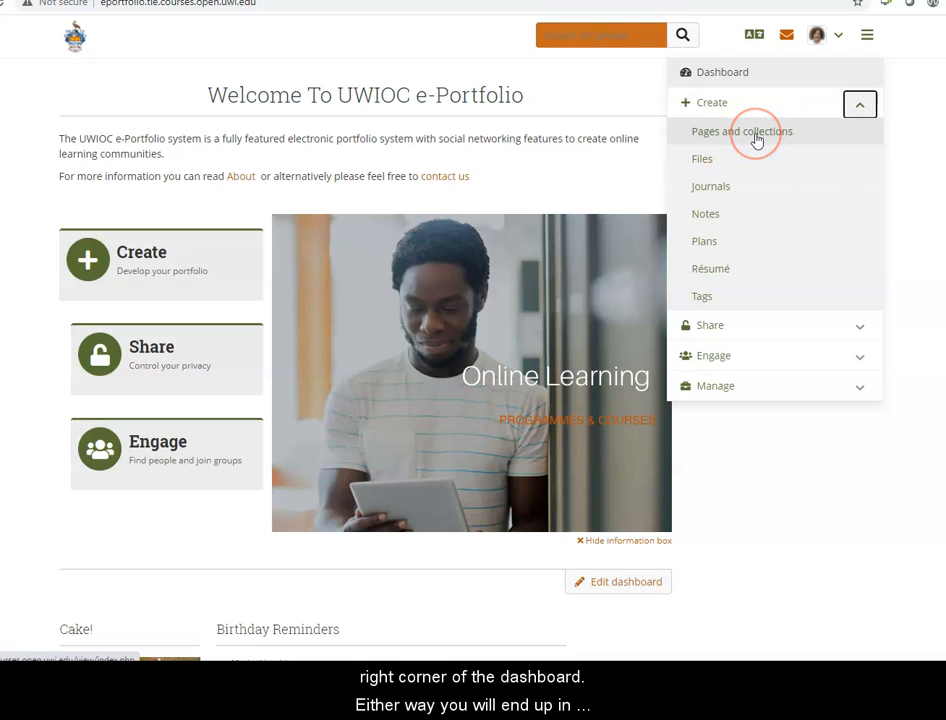
{"action": "left_click", "coordinate": [757, 137]}
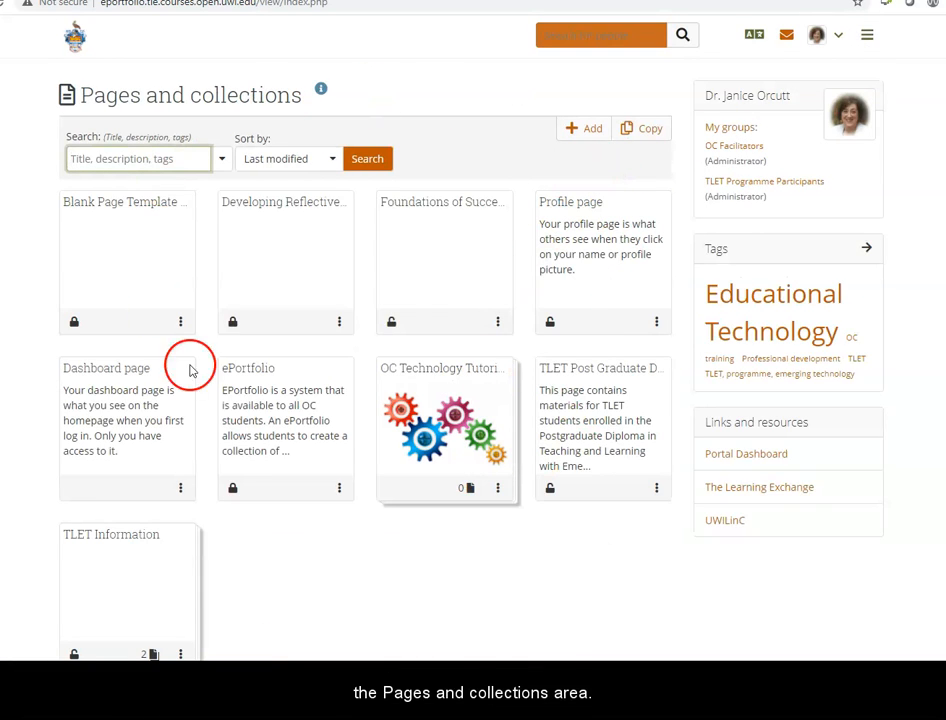
{"action": "left_click", "coordinate": [367, 553]}
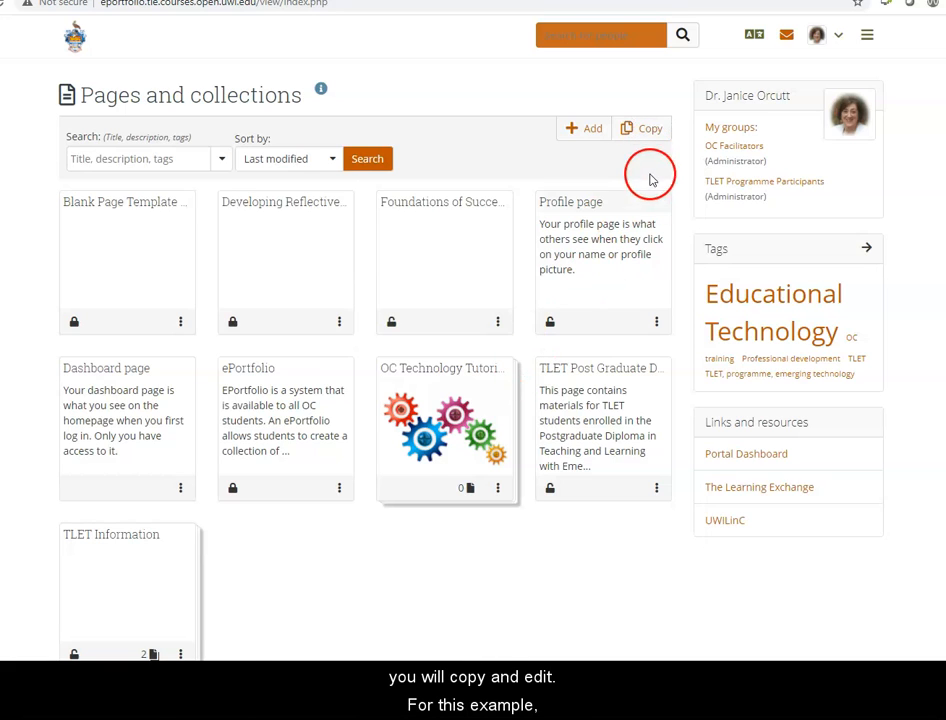
Make a copy of the page Blank Page Template v.2 as the starting point for a new page.
{"action": "left_click", "coordinate": [646, 131]}
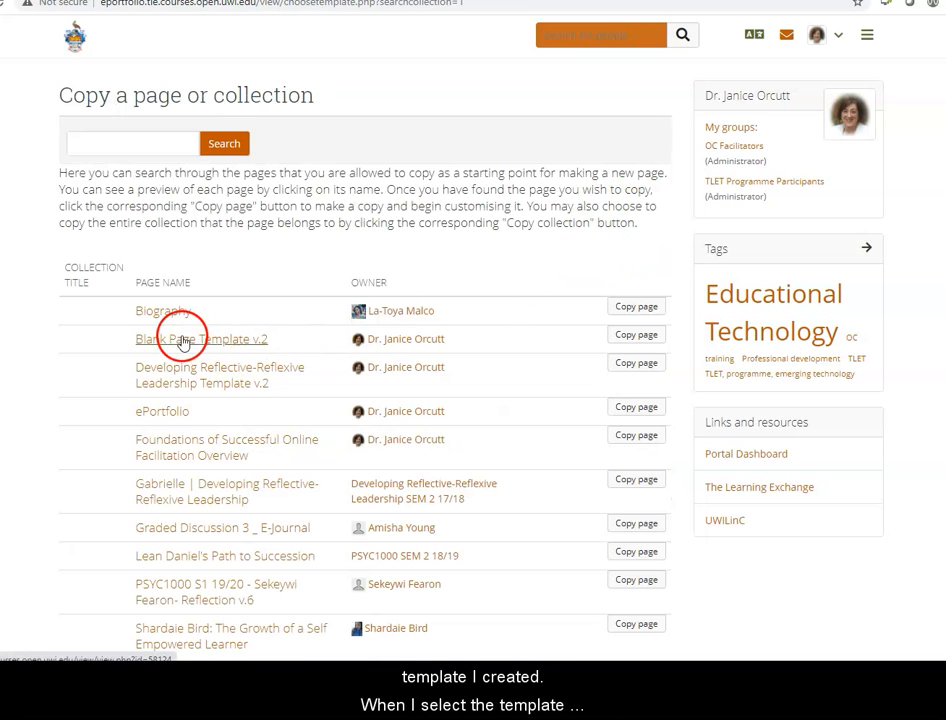
{"action": "left_click", "coordinate": [636, 334]}
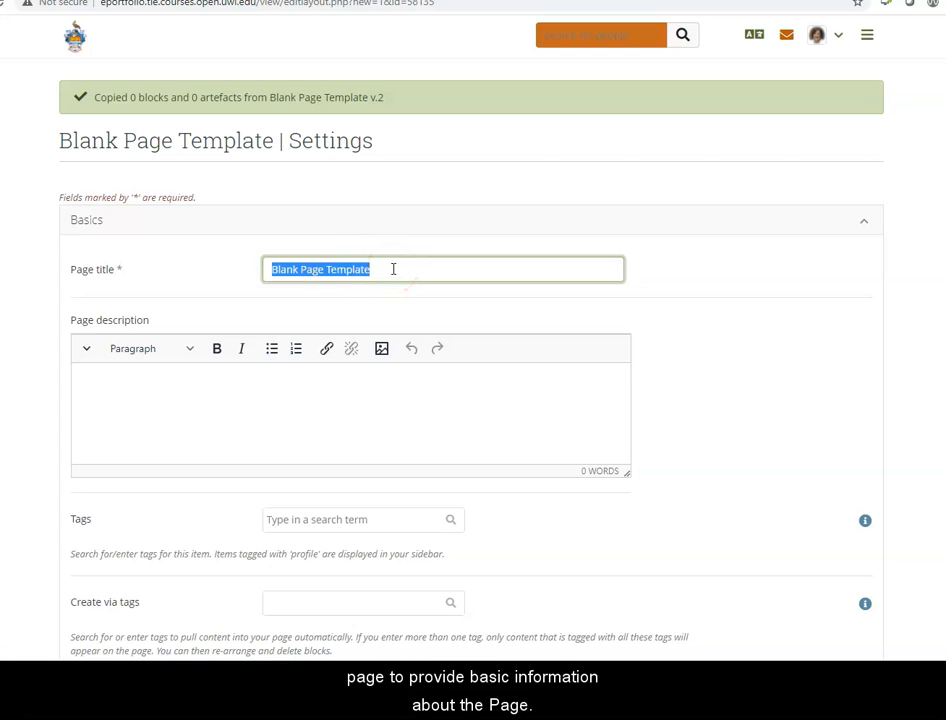
{"action": "left_click", "coordinate": [222, 690]}
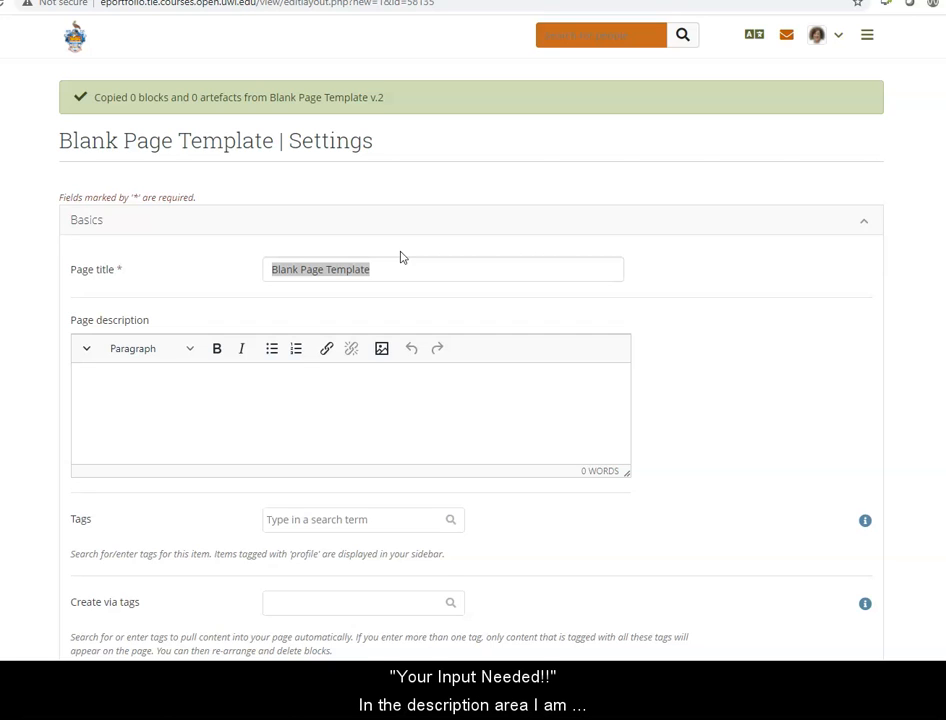
Enter the page description "I need your support in reviewing my course assignment.".
{"action": "left_click", "coordinate": [289, 391]}
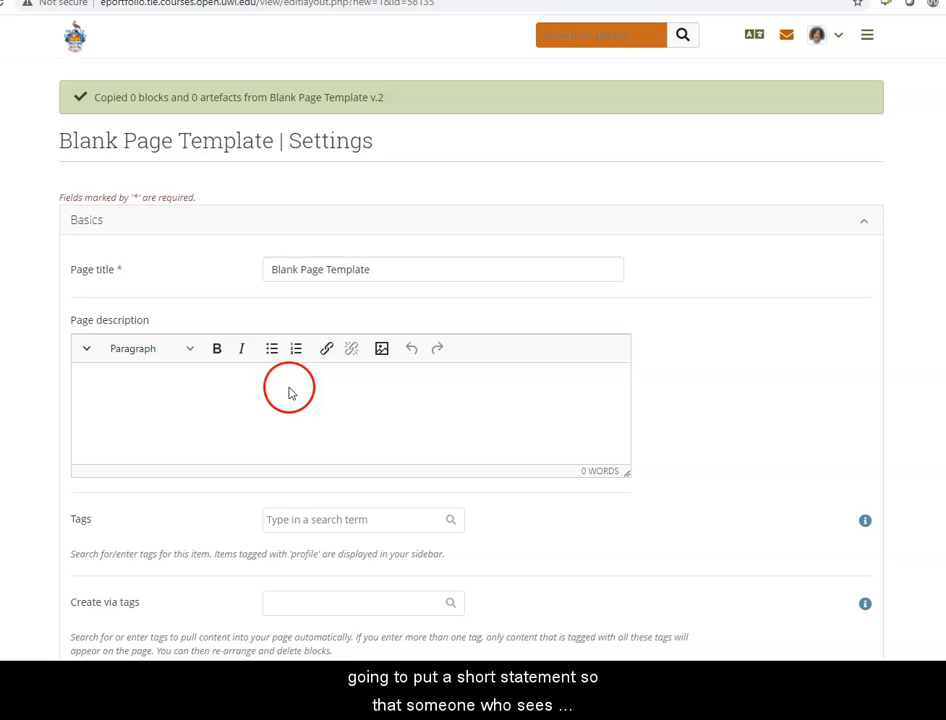
{"action": "left_click", "coordinate": [190, 391]}
{"action": "type", "text": "I need your support in reviewing my course assignment "}
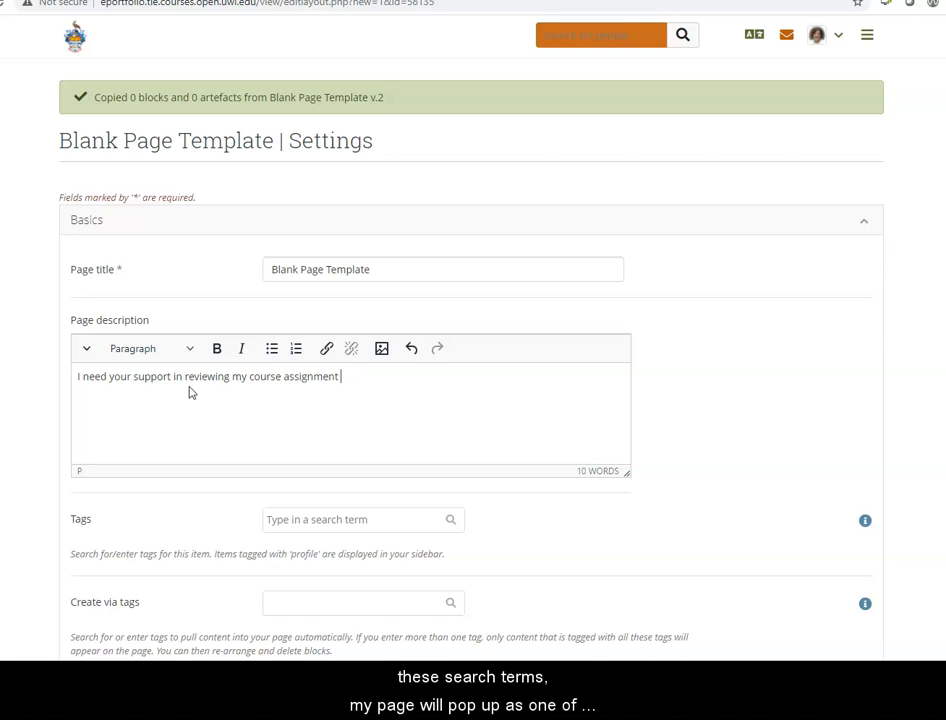
{"action": "type", "text": "."}
Tag the page with the existing Educational Technology tag.
{"action": "left_click", "coordinate": [275, 521]}
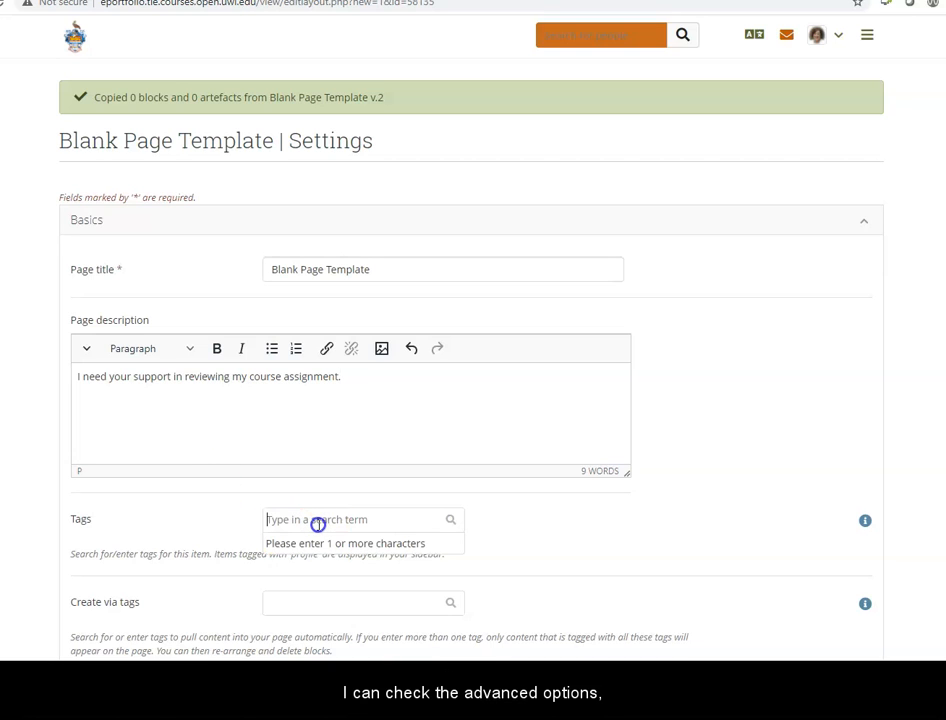
{"action": "type", "text": "e"}
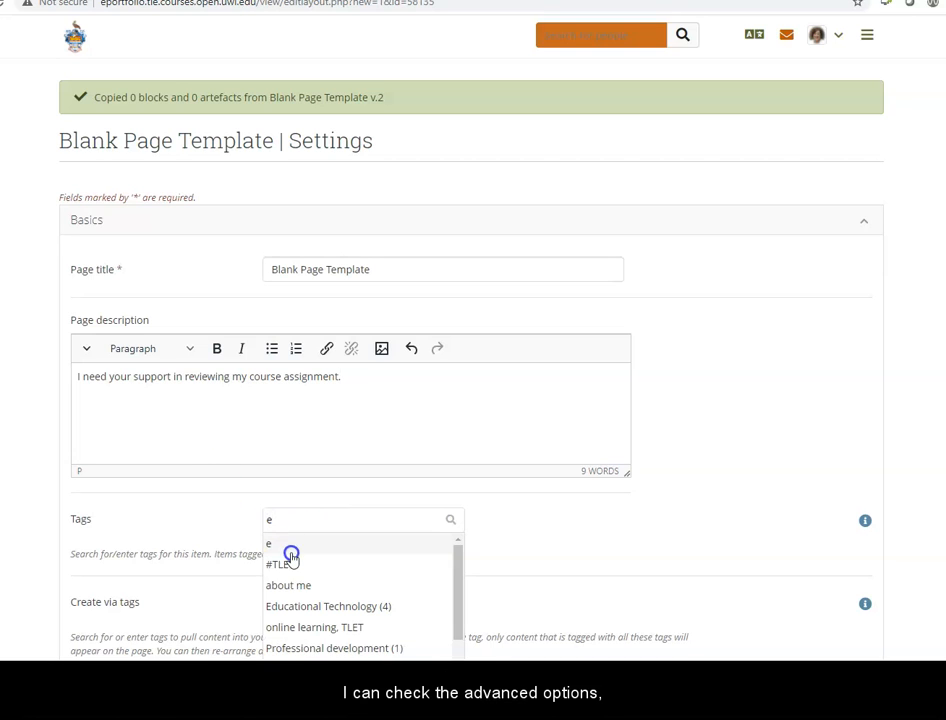
{"action": "left_click", "coordinate": [291, 608]}
Set eye.png from the Cover images folder as the page's cover image in the advanced settings and save the page settings.
{"action": "scroll", "coordinate": [180, 524], "scroll_direction": "down", "scroll_amount": 3}
{"action": "scroll", "coordinate": [181, 525], "scroll_direction": "down", "scroll_amount": 2}
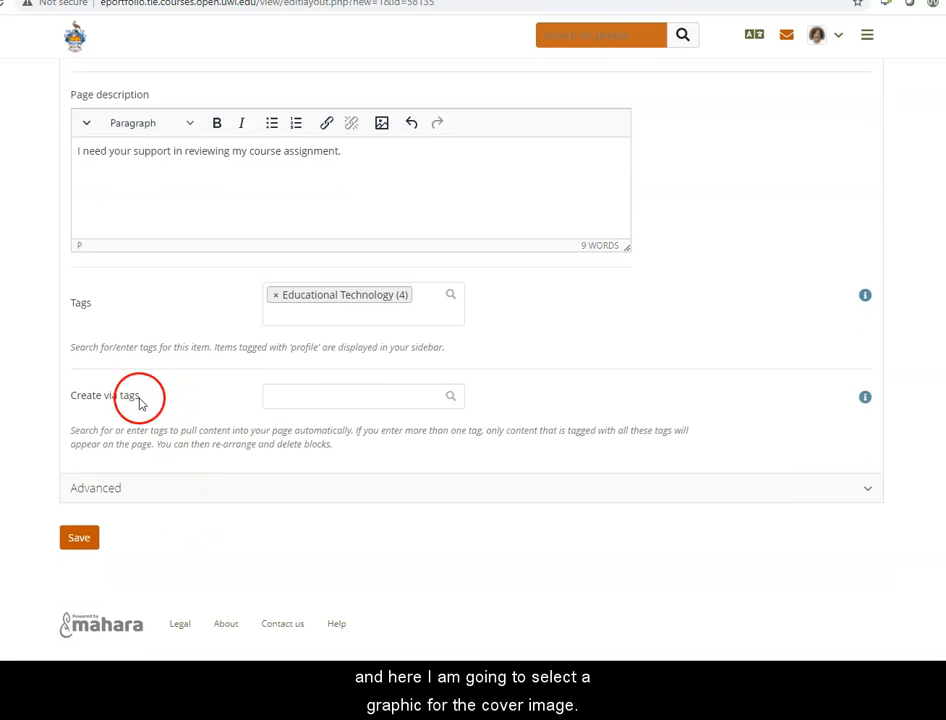
{"action": "left_click", "coordinate": [110, 490]}
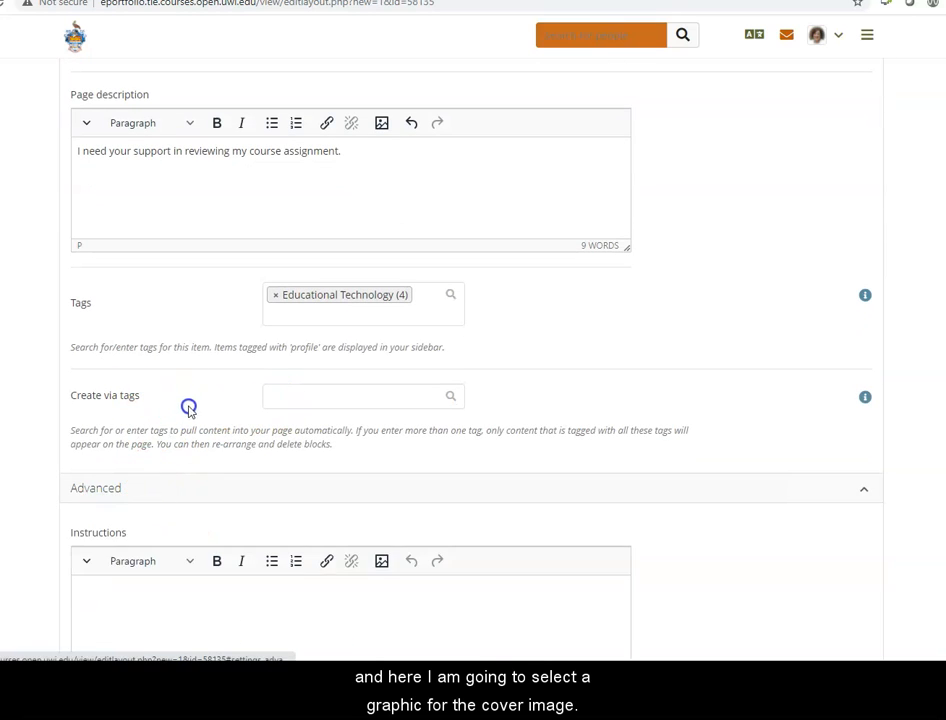
{"action": "scroll", "coordinate": [190, 405], "scroll_direction": "down", "scroll_amount": 8}
{"action": "scroll", "coordinate": [201, 406], "scroll_direction": "down", "scroll_amount": 2}
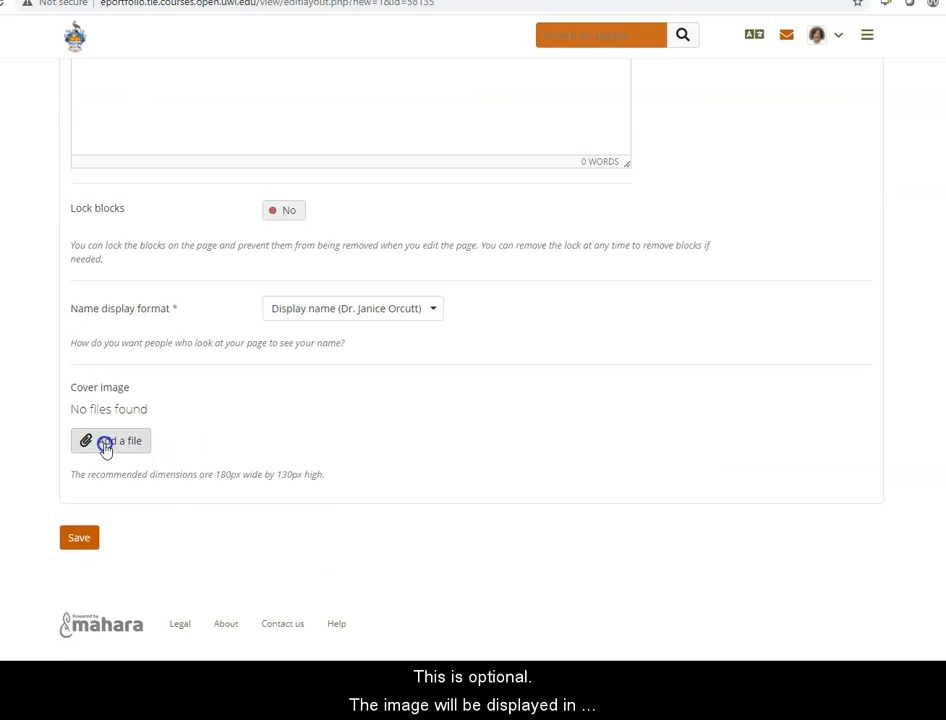
{"action": "left_click", "coordinate": [105, 445]}
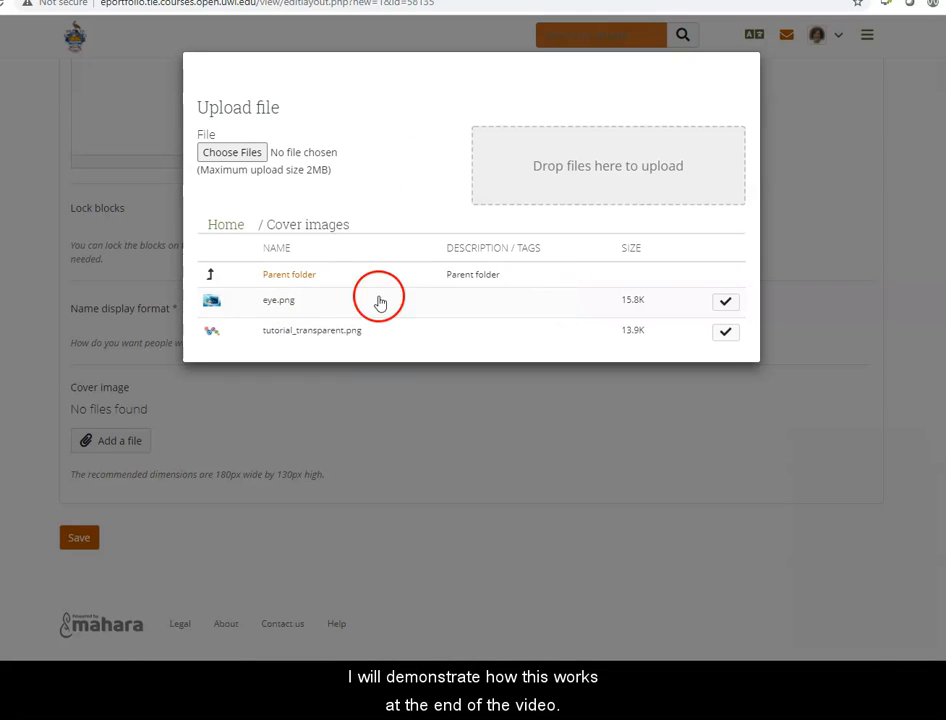
{"action": "left_click", "coordinate": [726, 304]}
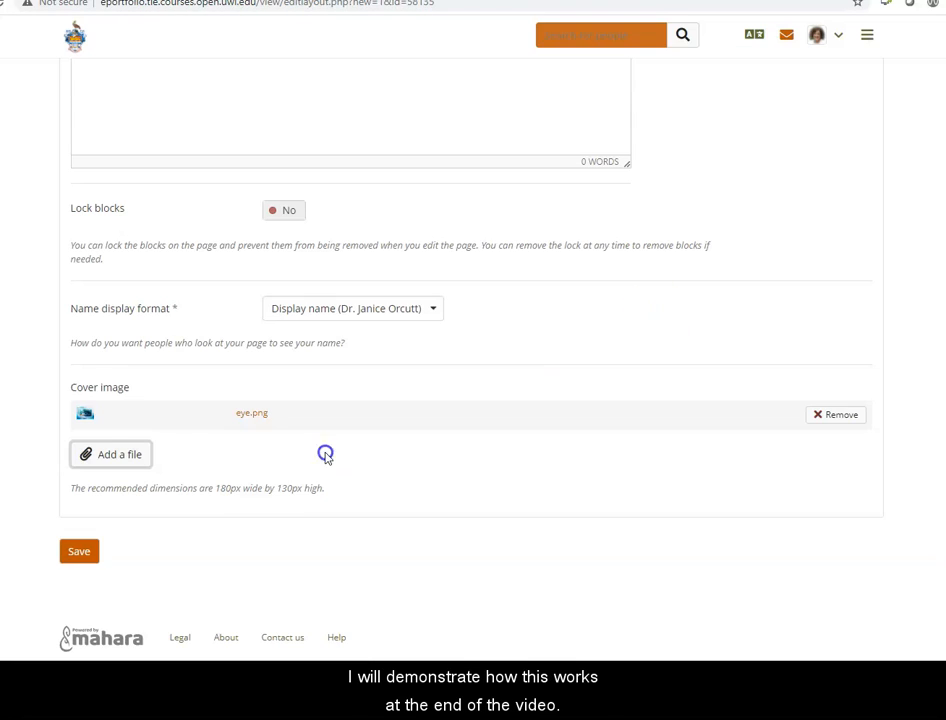
{"action": "left_click", "coordinate": [79, 553]}
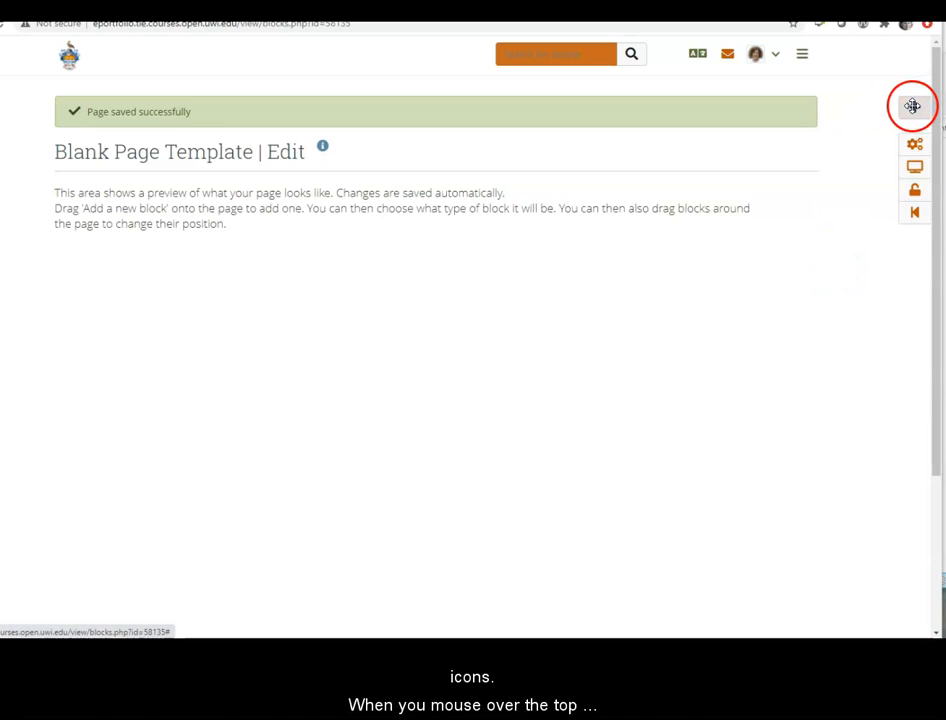
Add a new block near the middle of the blank page and title it "Download Here".
{"action": "left_click_drag", "start_coordinate": [912, 106], "coordinate": [330, 330]}
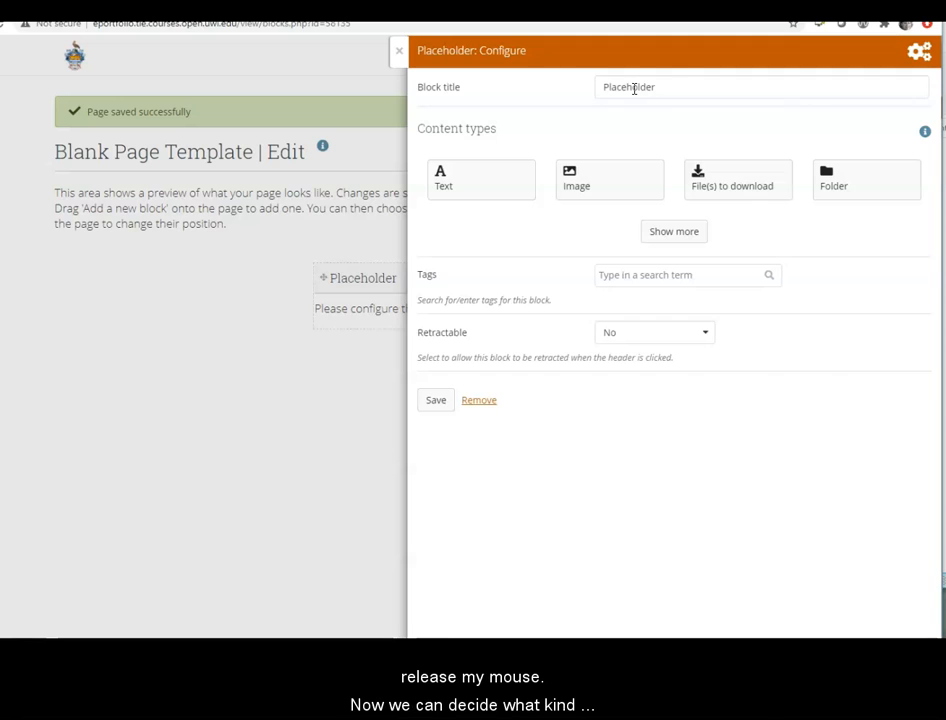
{"action": "left_click", "coordinate": [670, 86]}
{"action": "left_click_drag", "start_coordinate": [670, 86], "coordinate": [580, 180]}
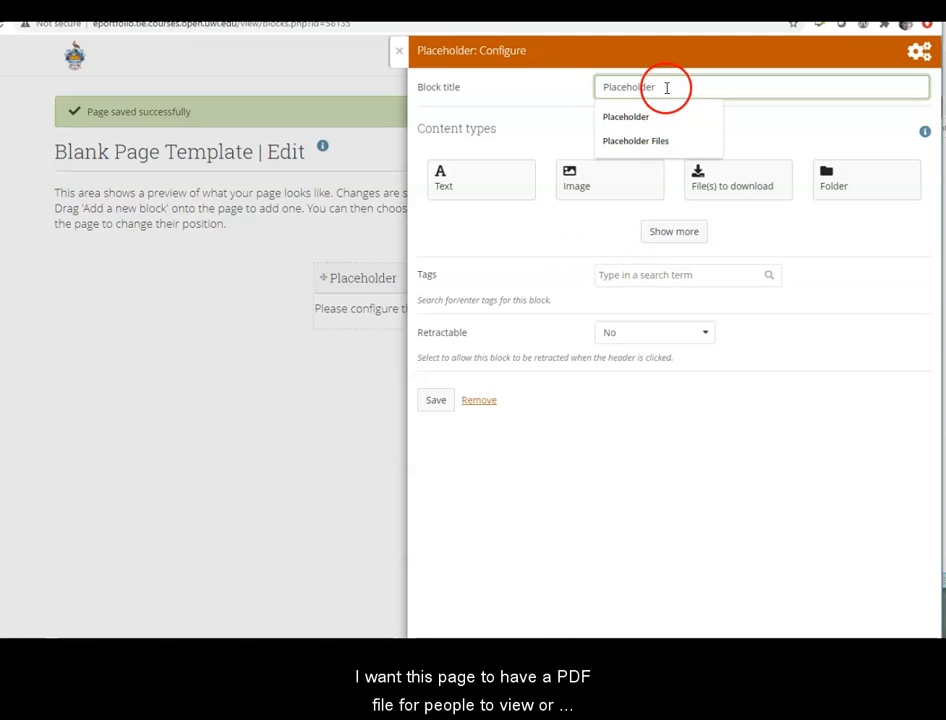
{"action": "left_click_drag", "start_coordinate": [665, 87], "coordinate": [602, 87]}
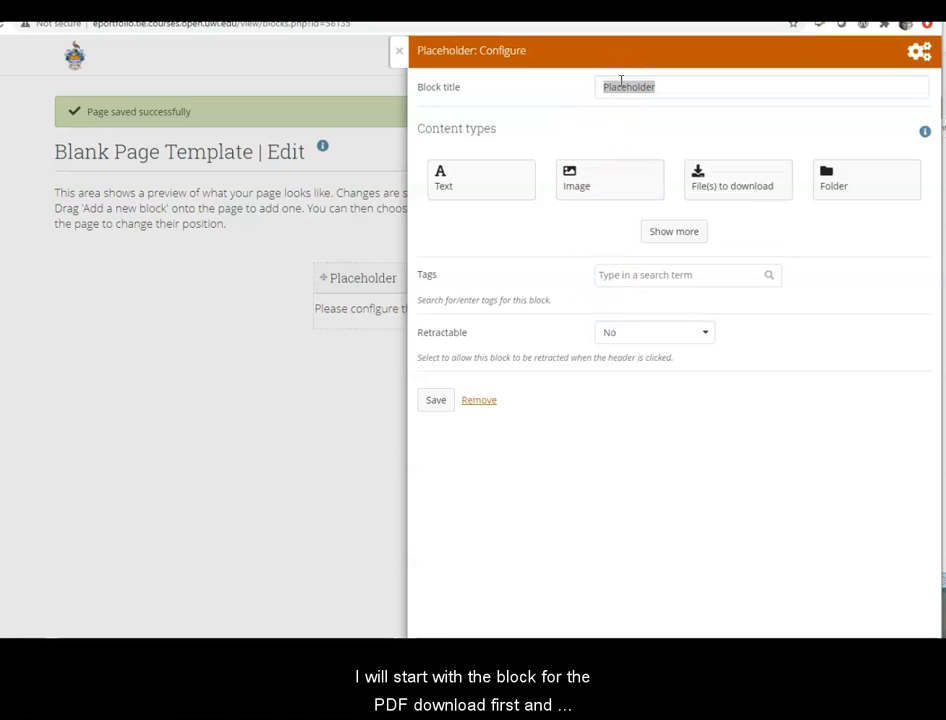
{"action": "left_click_drag", "start_coordinate": [673, 88], "coordinate": [595, 85]}
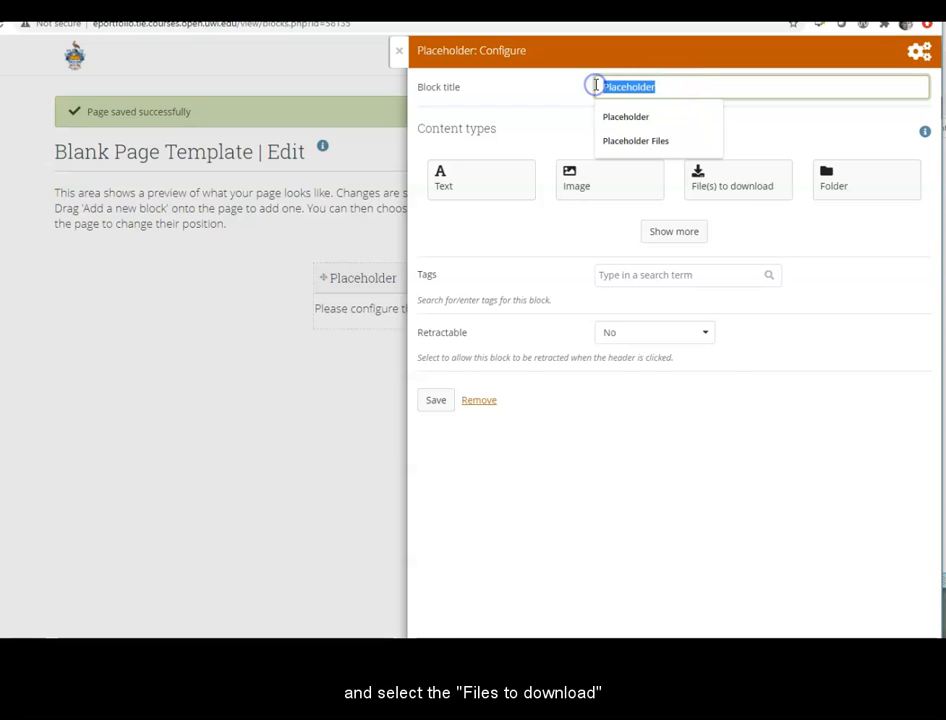
{"action": "type", "text": "Download Here"}
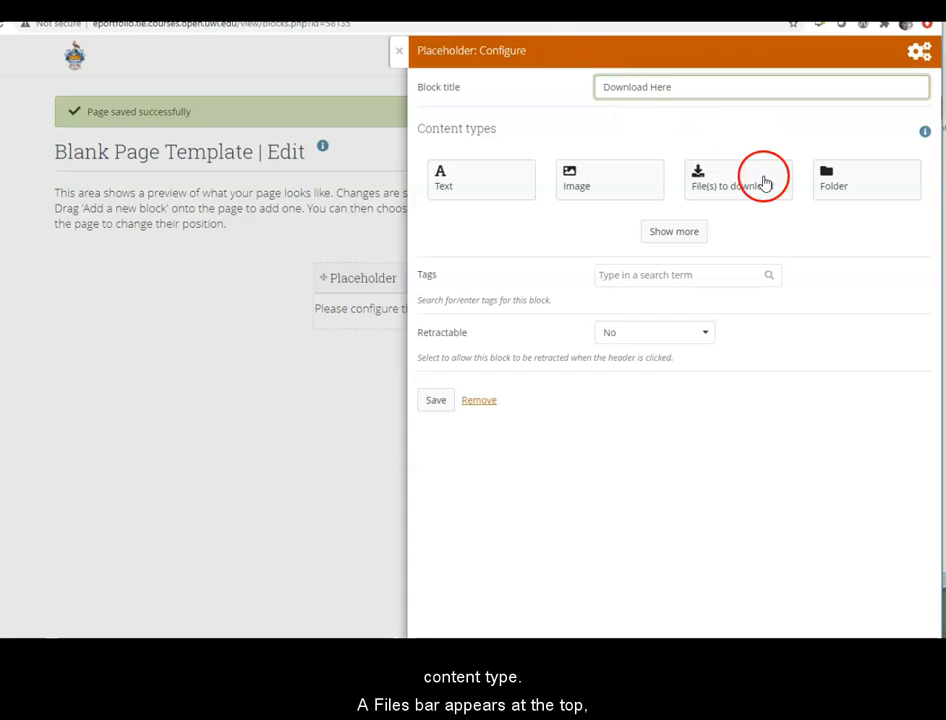
Make the block a File(s) to download block and attach Assignment 1.pdf from the PDF FILES folder.
{"action": "left_click", "coordinate": [712, 174]}
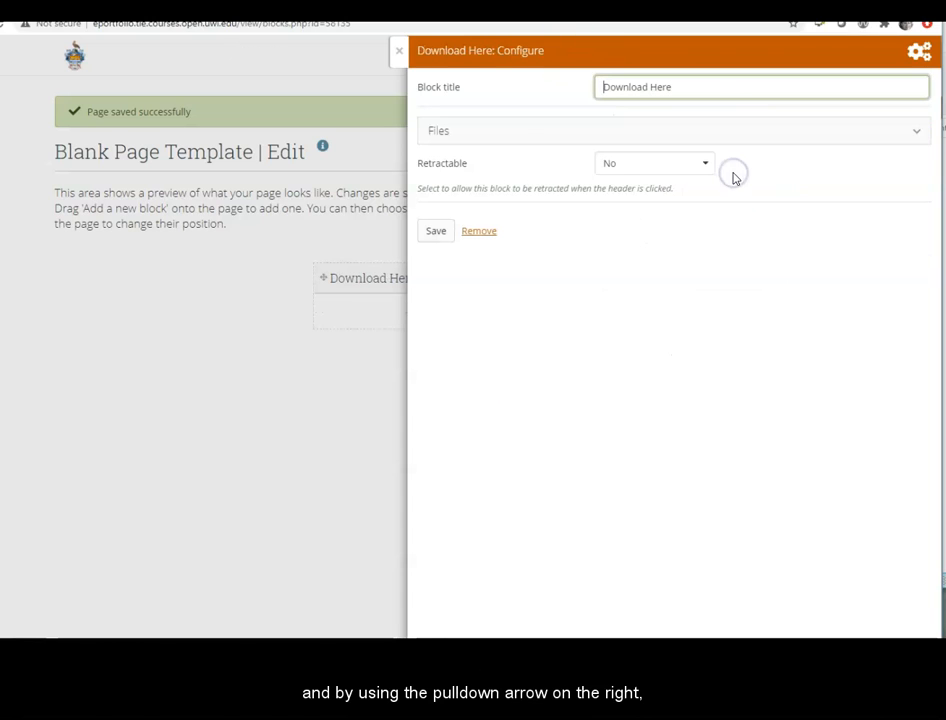
{"action": "left_click", "coordinate": [917, 133]}
{"action": "scroll", "coordinate": [590, 340], "scroll_direction": "down", "scroll_amount": 3}
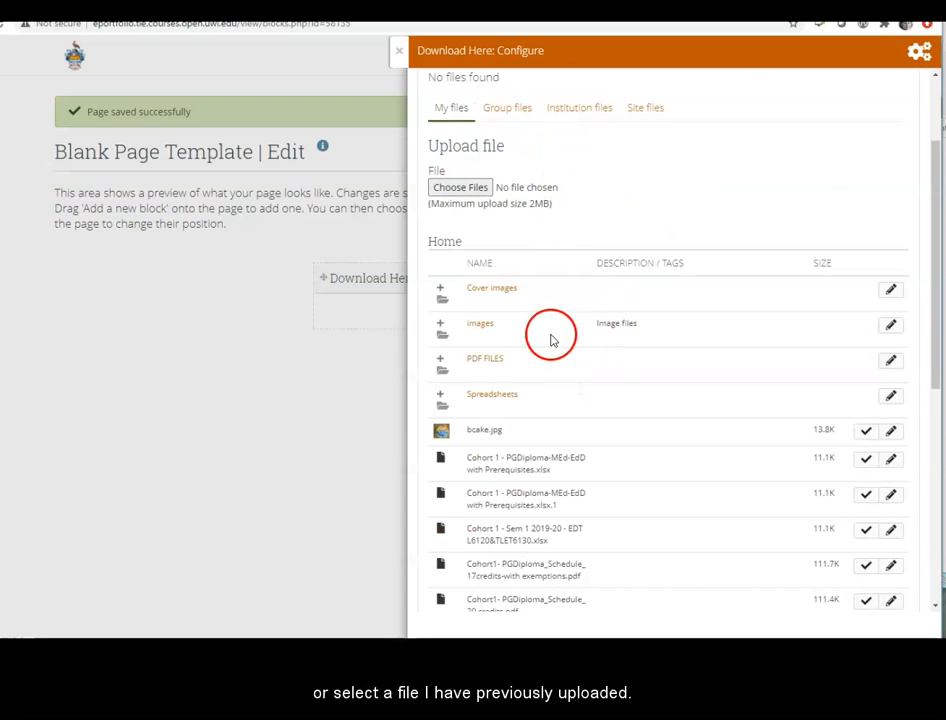
{"action": "left_click", "coordinate": [485, 359]}
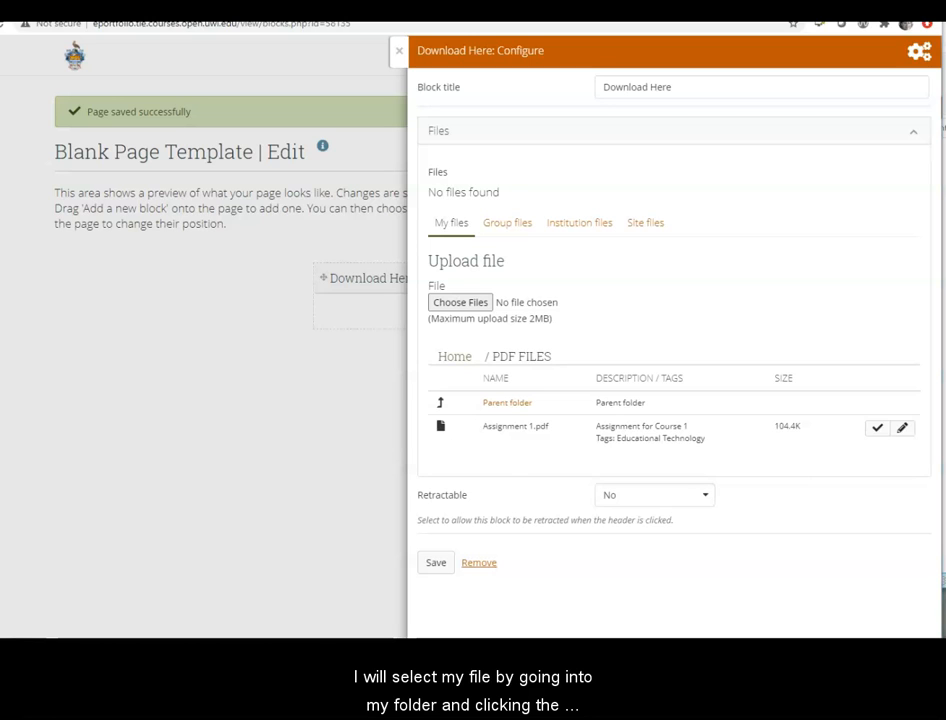
{"action": "left_click", "coordinate": [877, 430]}
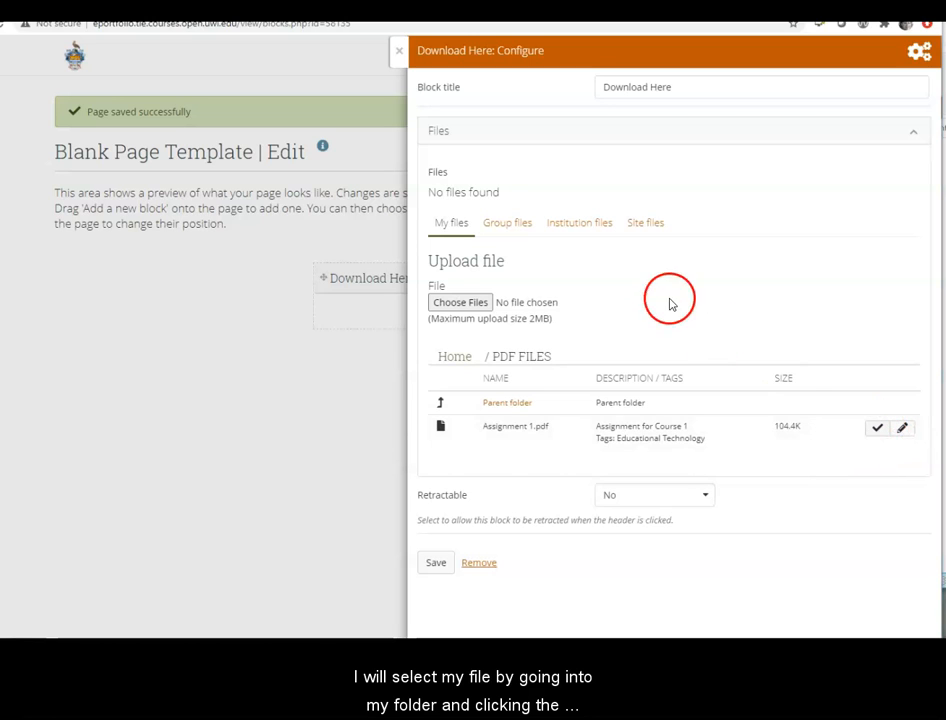
{"action": "left_click", "coordinate": [877, 430]}
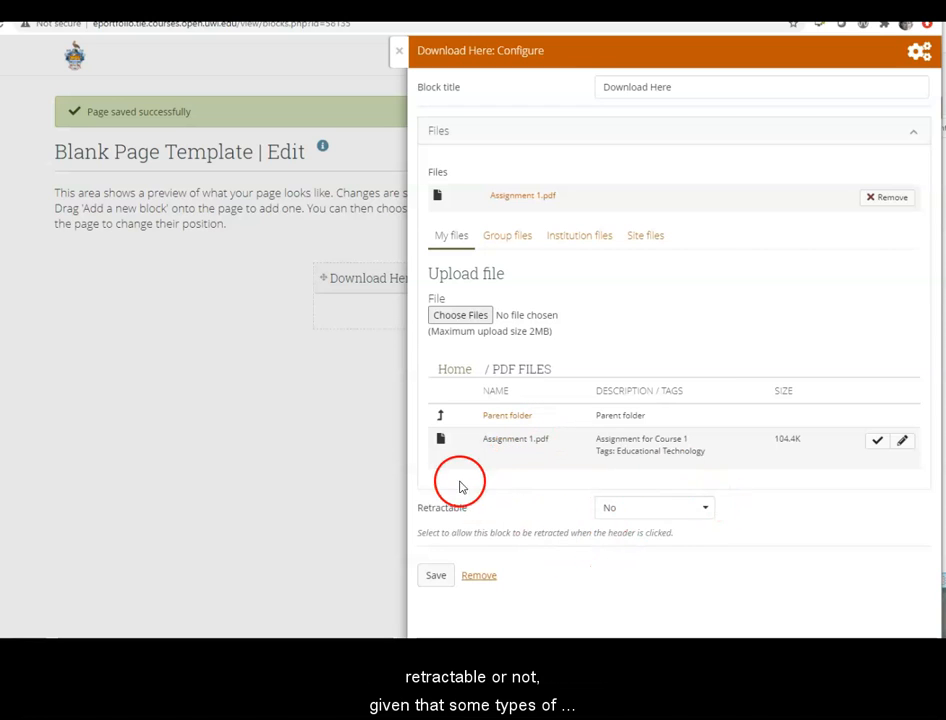
Set the Download Here block's Retractable option to No and save the block.
{"action": "left_click", "coordinate": [707, 511]}
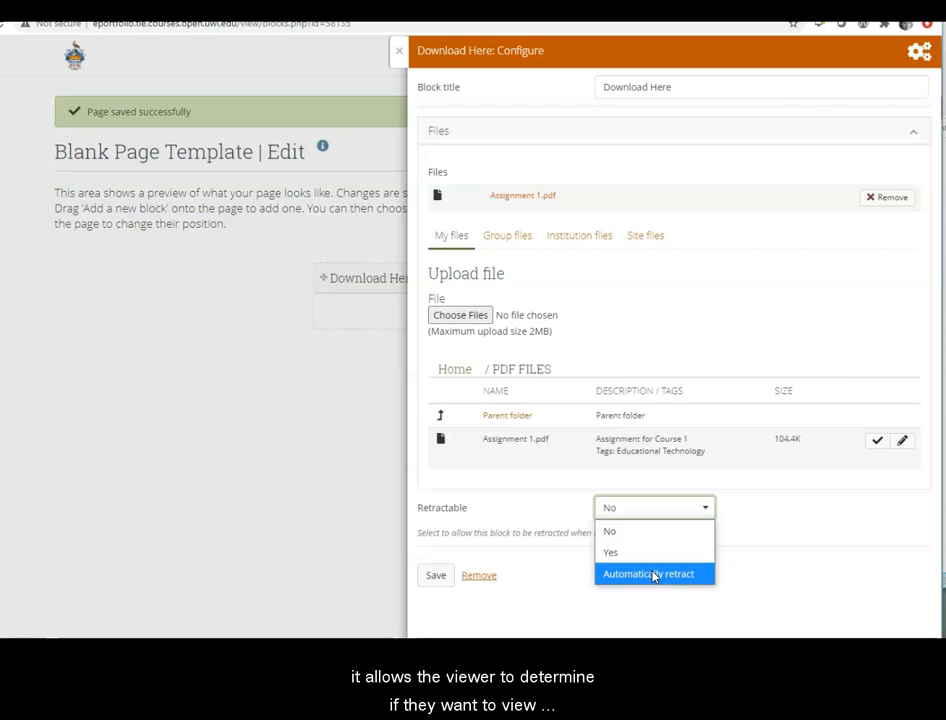
{"action": "left_click", "coordinate": [655, 558]}
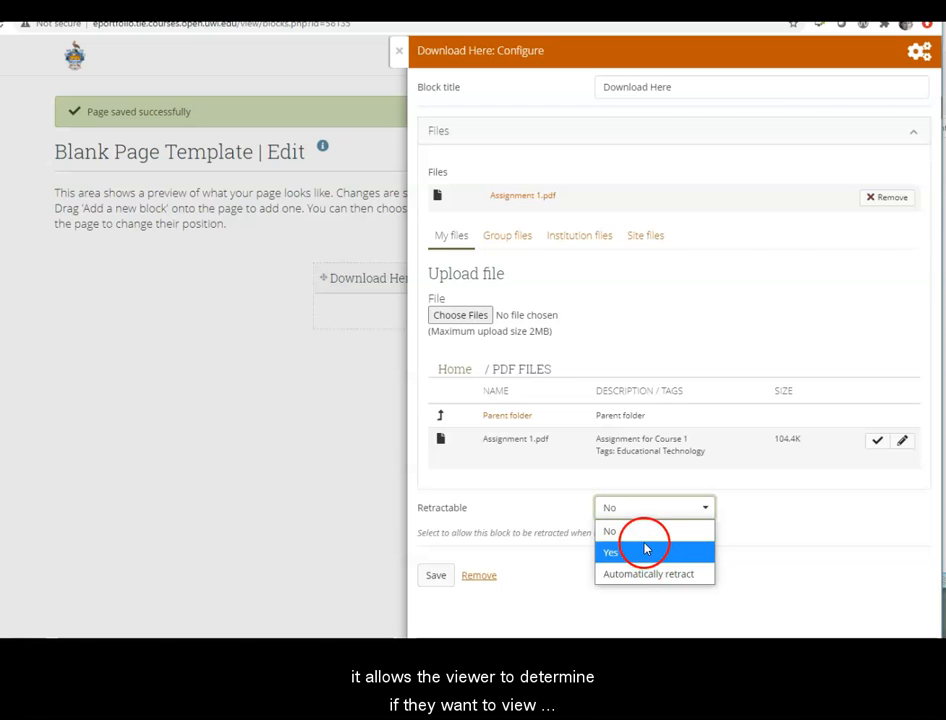
{"action": "left_click", "coordinate": [645, 541]}
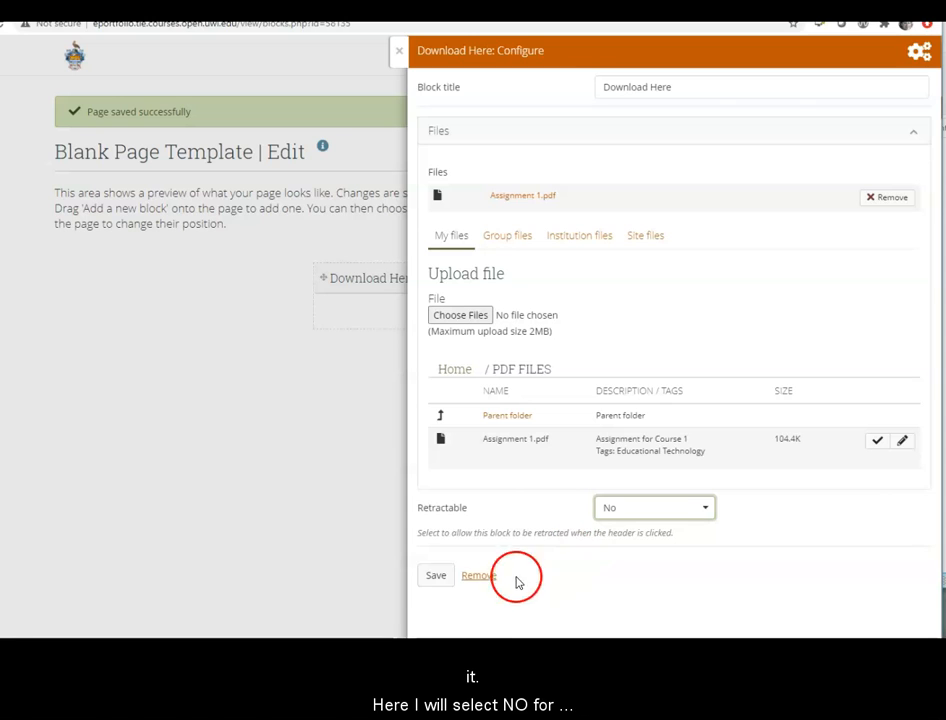
{"action": "left_click", "coordinate": [436, 579]}
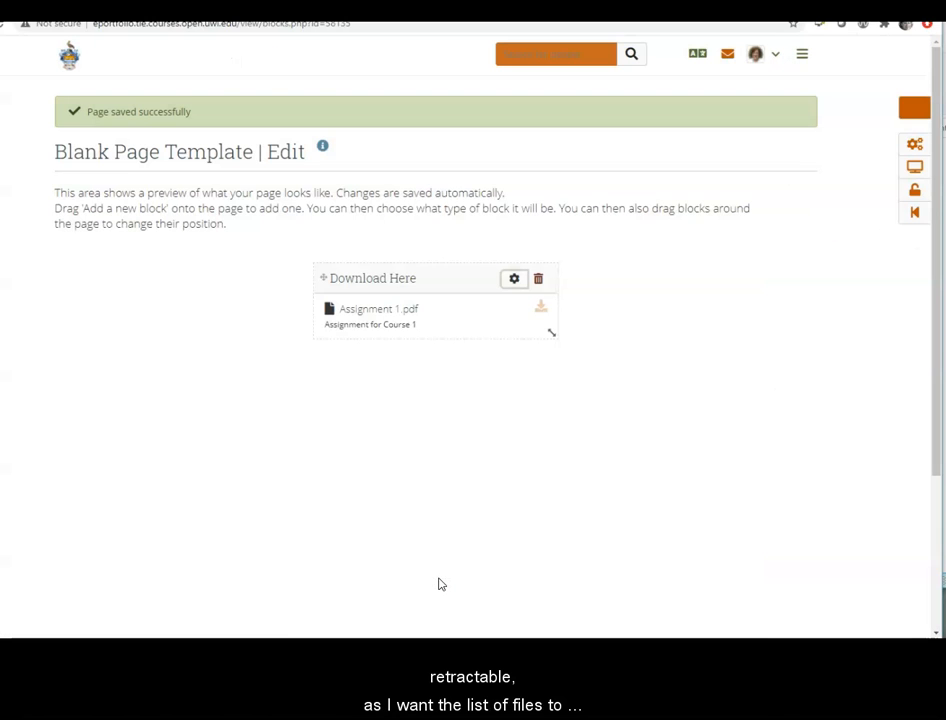
{"action": "left_click", "coordinate": [555, 564]}
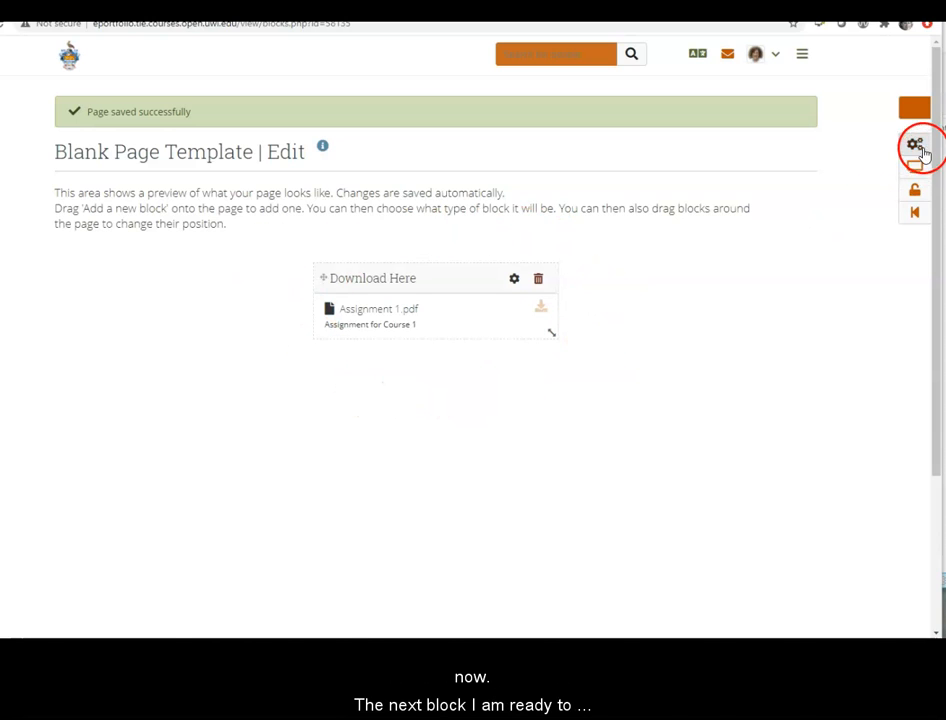
Add a new block directly below the Download Here block and title it "Assignment 1 Descriptions".
{"action": "left_click_drag", "start_coordinate": [916, 106], "coordinate": [343, 377]}
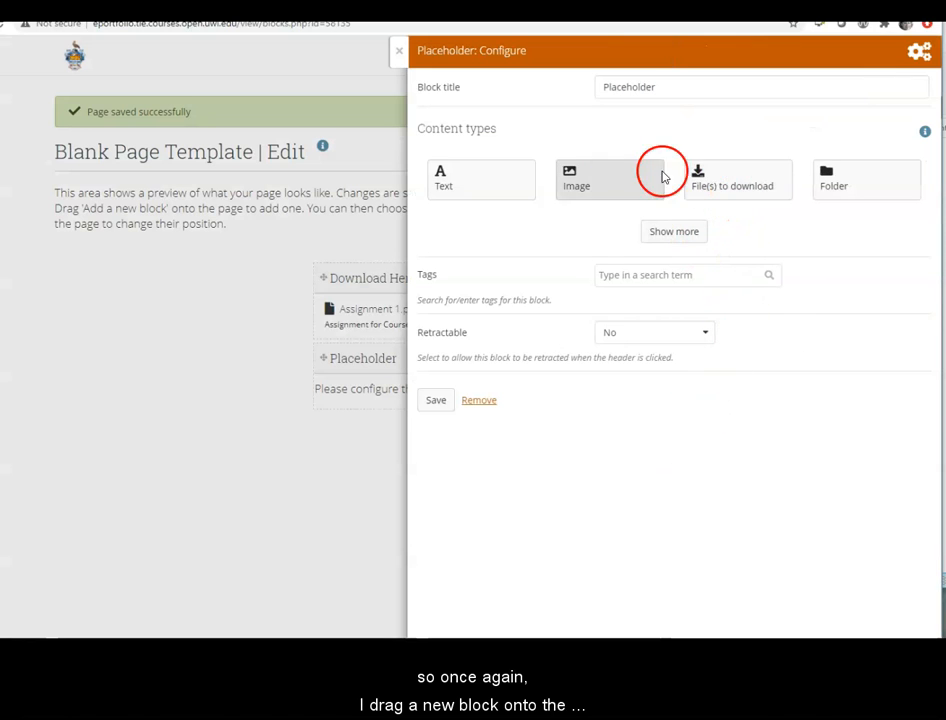
{"action": "left_click_drag", "start_coordinate": [675, 83], "coordinate": [595, 87]}
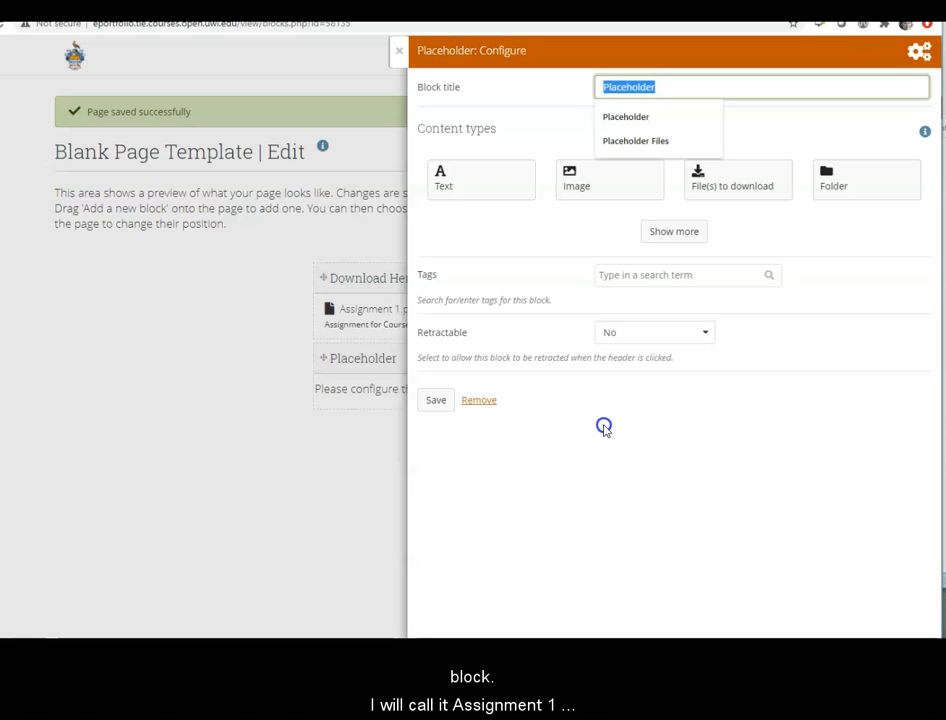
{"action": "type", "text": "ssignment 1"}
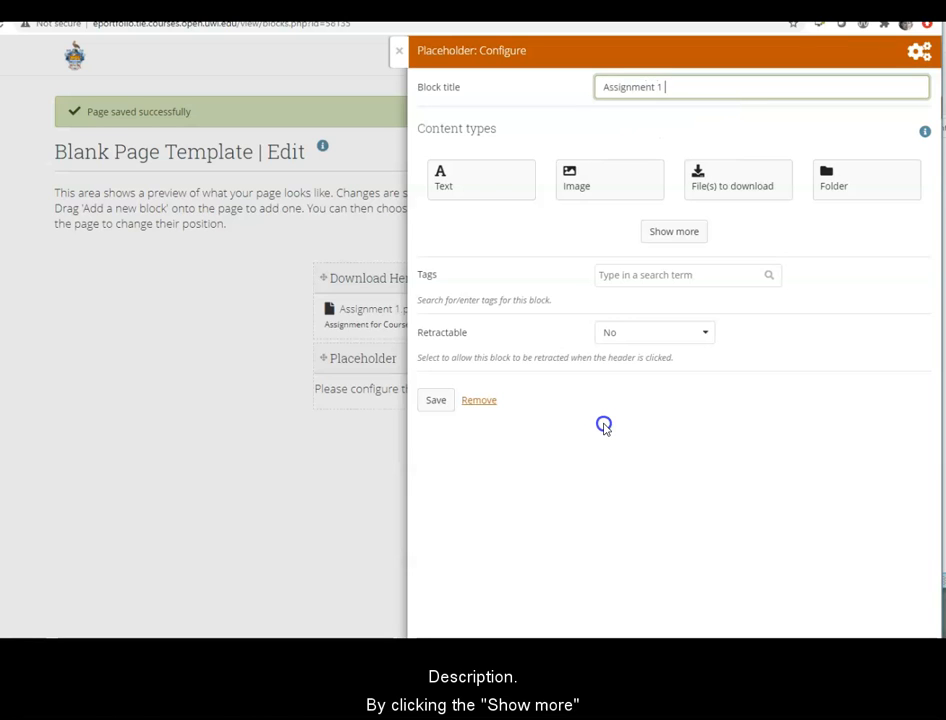
{"action": "type", "text": "tions"}
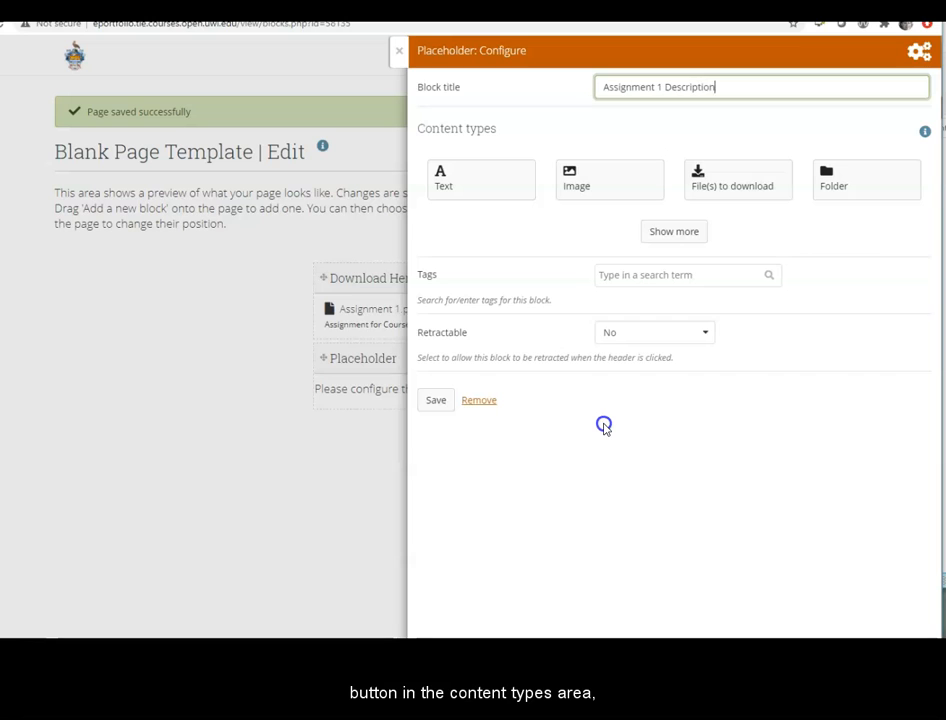
Make the block a PDF block showing Assignment 1.pdf from the PDF FILES folder and save it.
{"action": "left_click", "coordinate": [659, 233]}
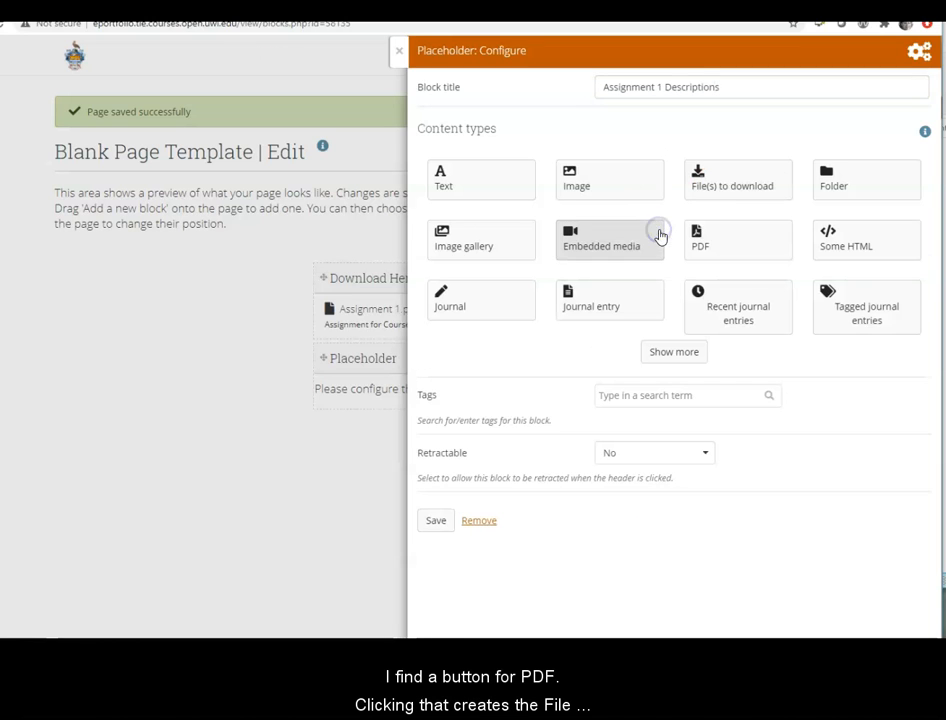
{"action": "left_click", "coordinate": [734, 244]}
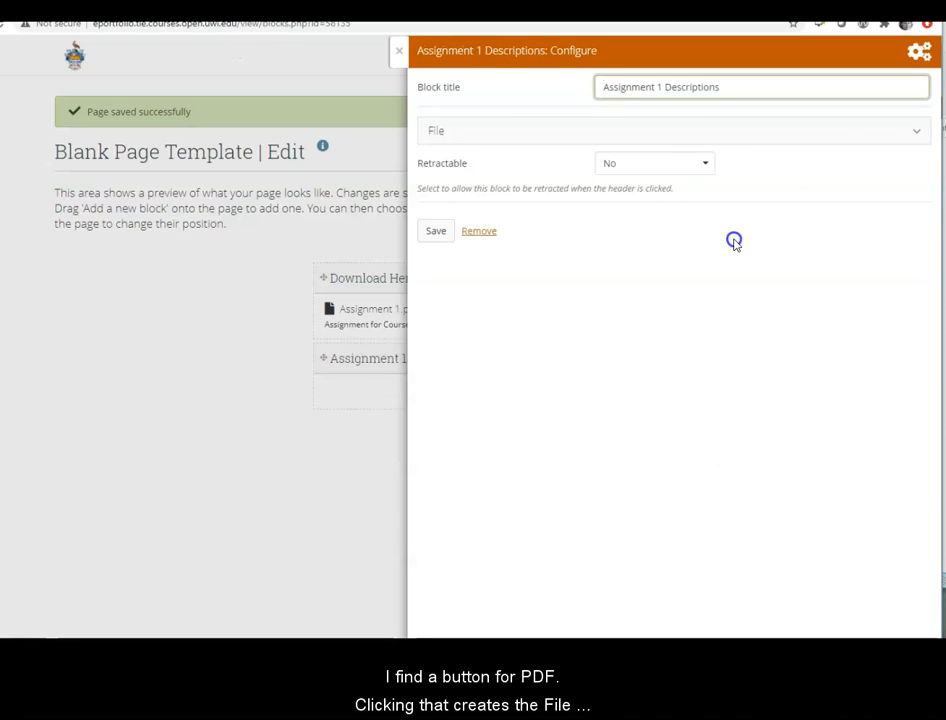
{"action": "left_click", "coordinate": [916, 130]}
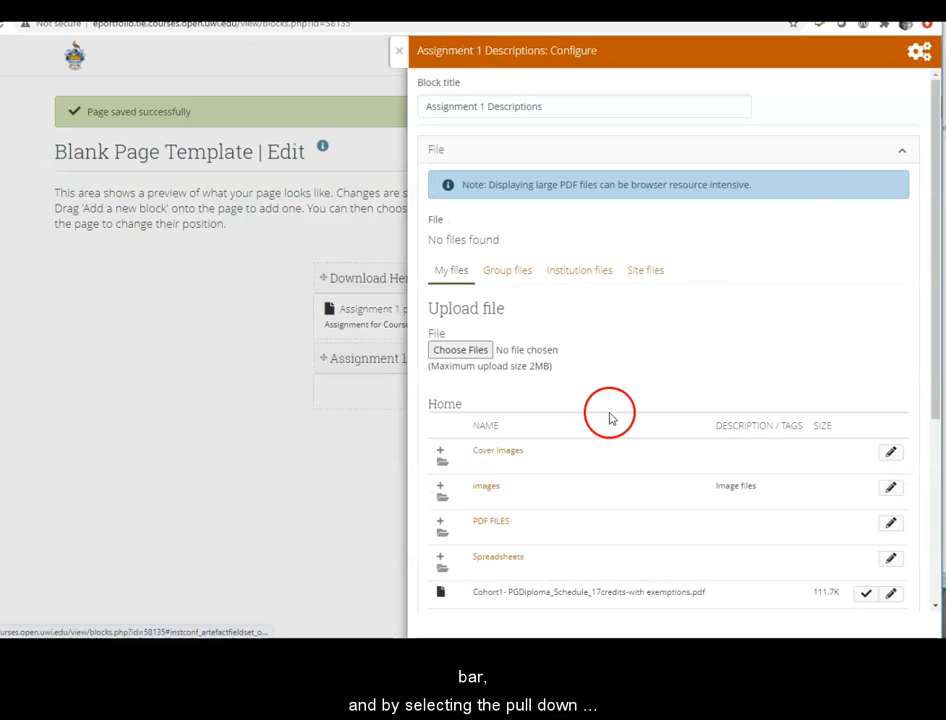
{"action": "left_click", "coordinate": [489, 521]}
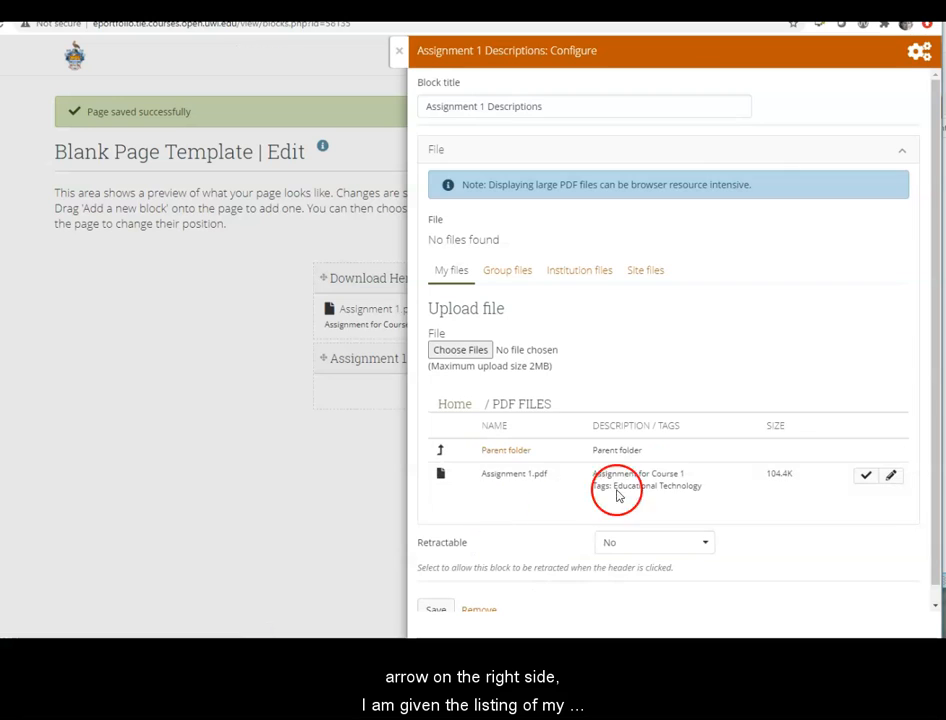
{"action": "left_click", "coordinate": [866, 476]}
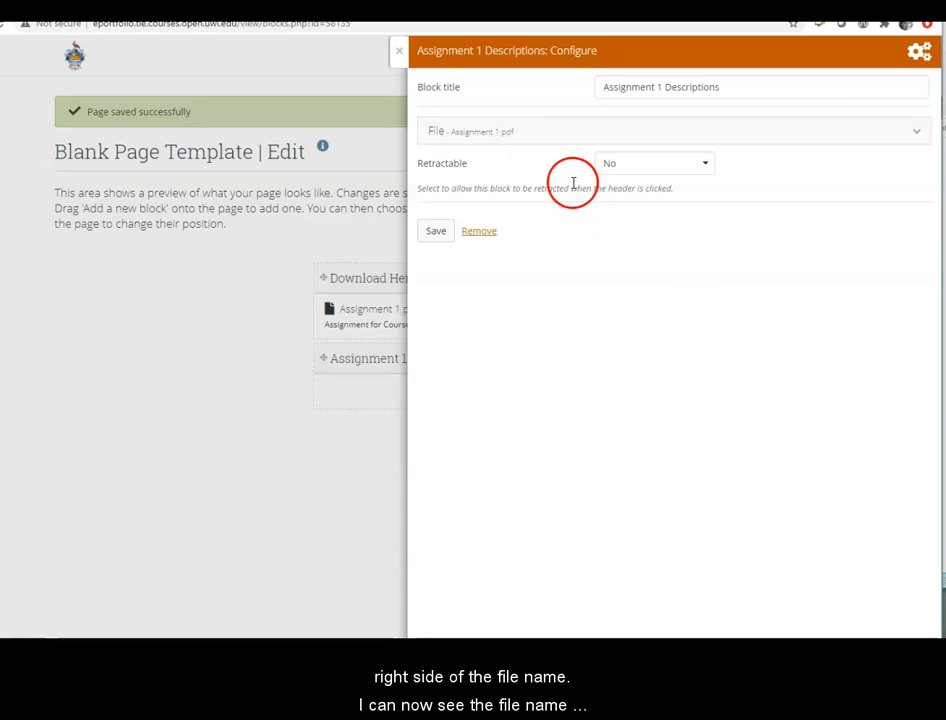
{"action": "left_click", "coordinate": [450, 232]}
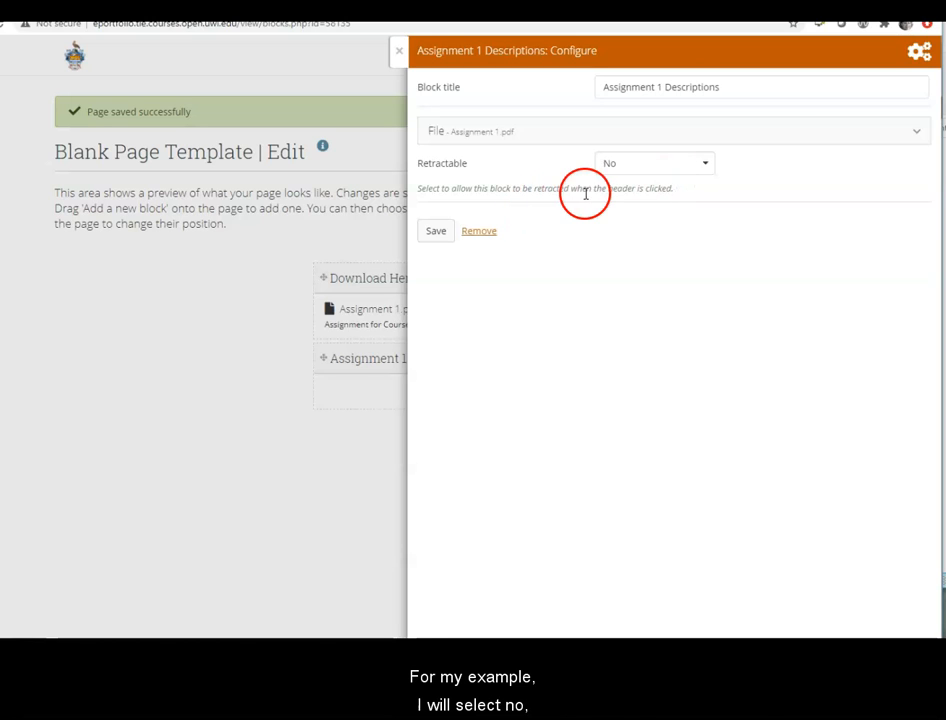
{"action": "left_click", "coordinate": [437, 232]}
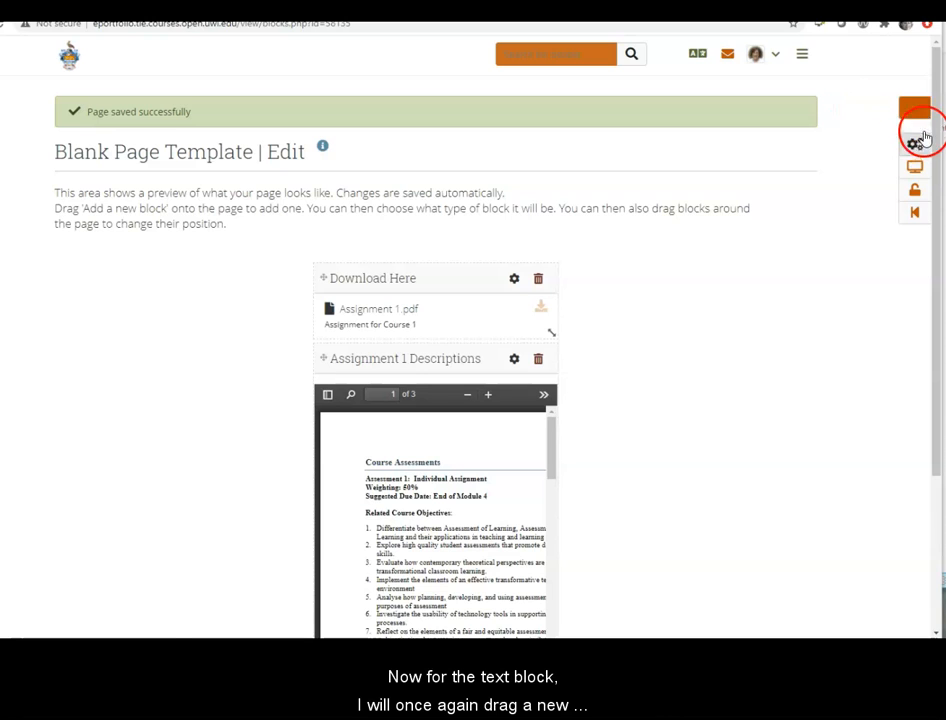
Add a new block to the right of the Download Here block, title it "Instructions" and make it a Text block.
{"action": "left_click", "coordinate": [916, 107]}
{"action": "left_click_drag", "start_coordinate": [911, 108], "coordinate": [612, 308]}
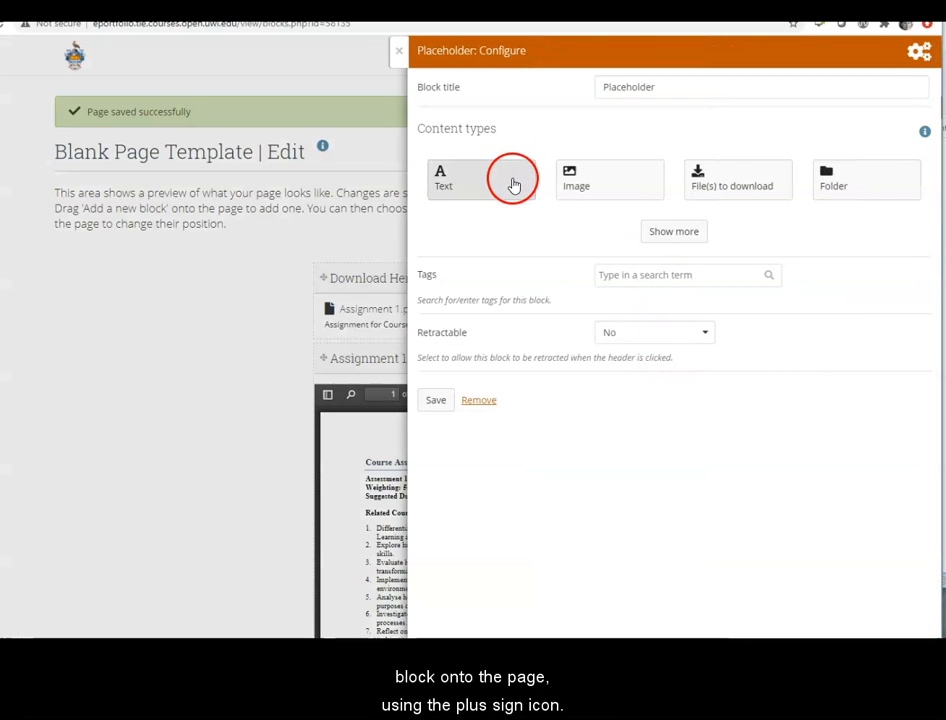
{"action": "left_click_drag", "start_coordinate": [661, 87], "coordinate": [604, 87]}
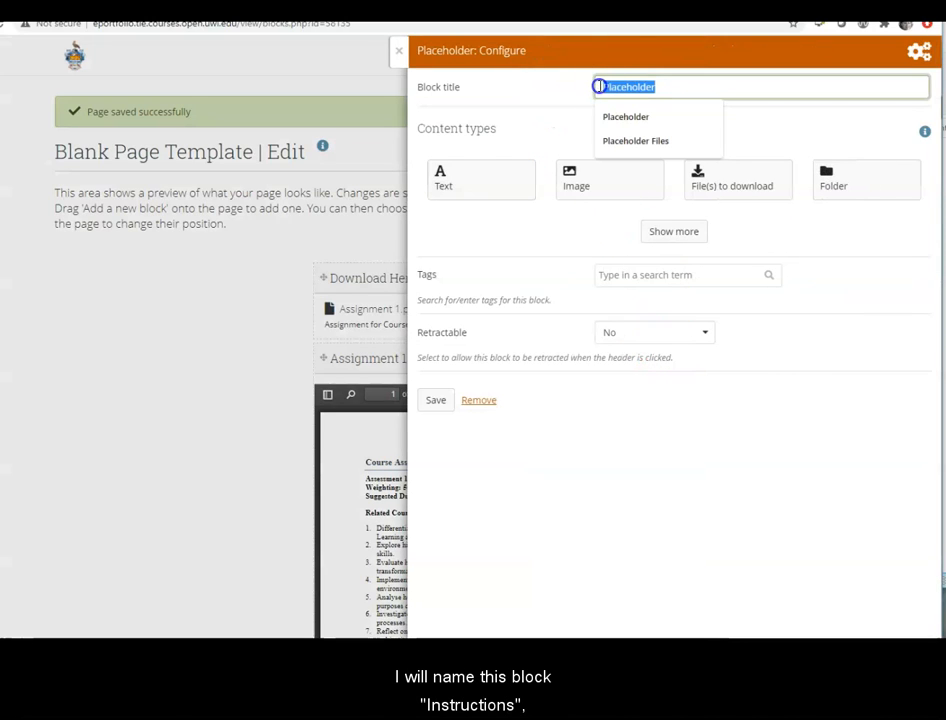
{"action": "type", "text": "Inst"}
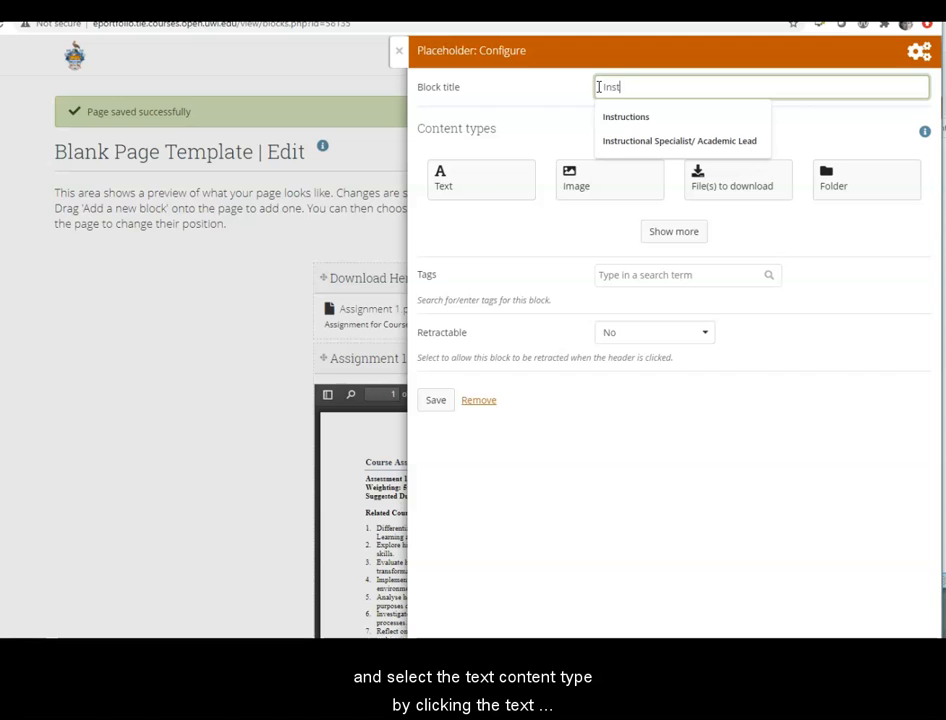
{"action": "type", "text": "ructions"}
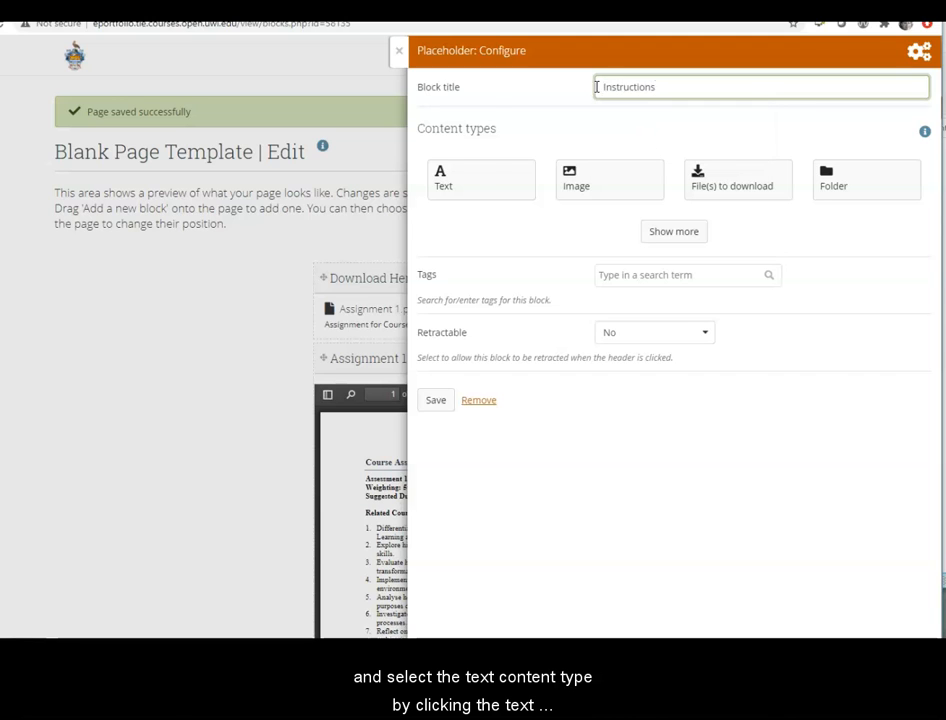
{"action": "left_click", "coordinate": [484, 174]}
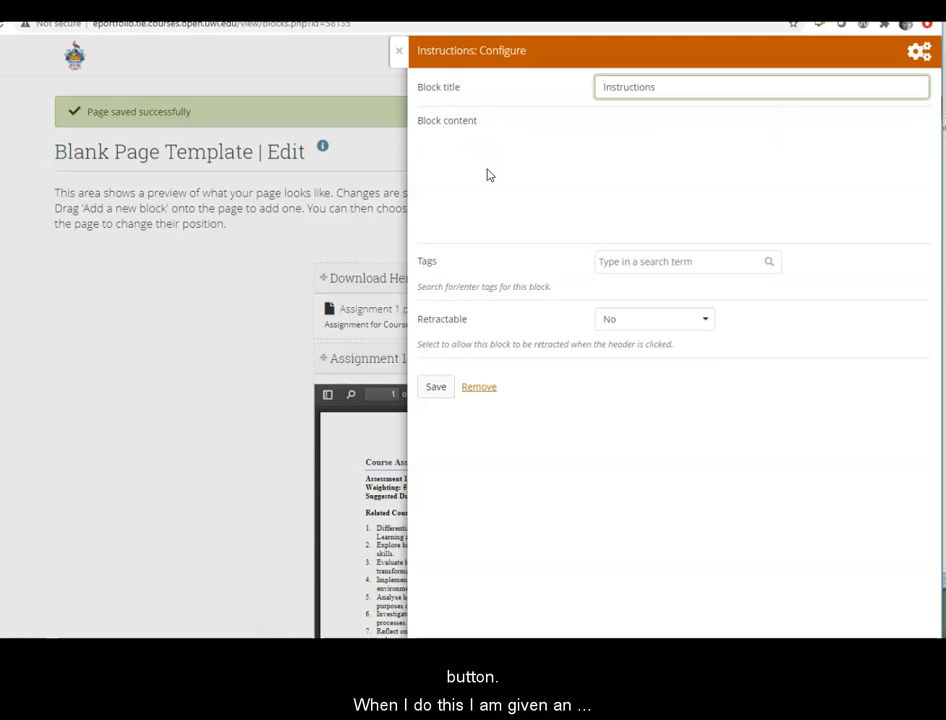
Copy the full feedback-request text from Document2 in Word and paste it as the Instructions block's content.
{"action": "left_click", "coordinate": [495, 360]}
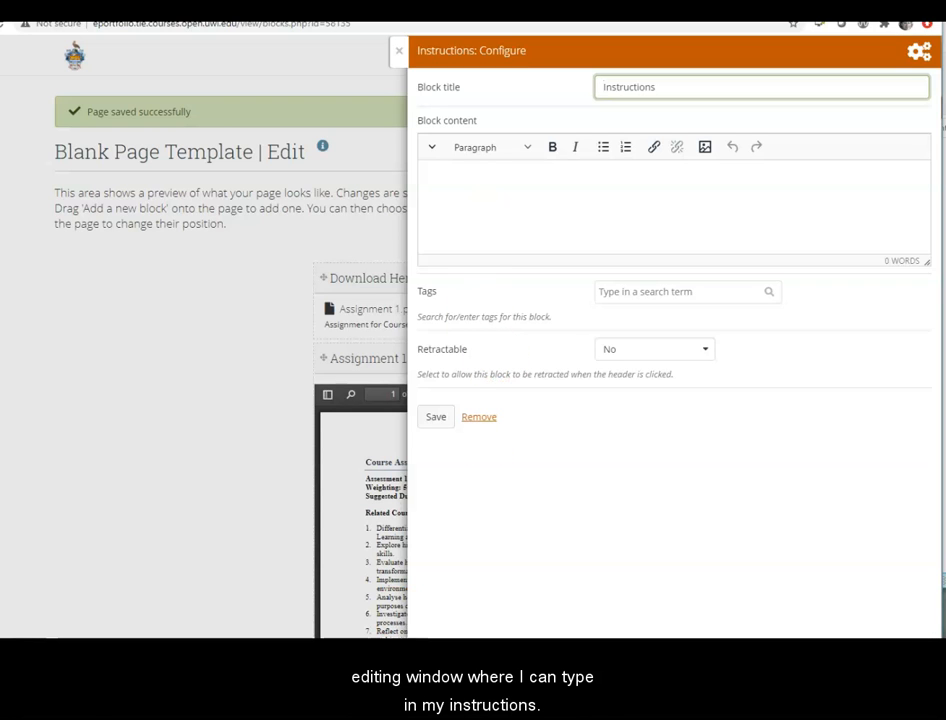
{"action": "left_click", "coordinate": [350, 672]}
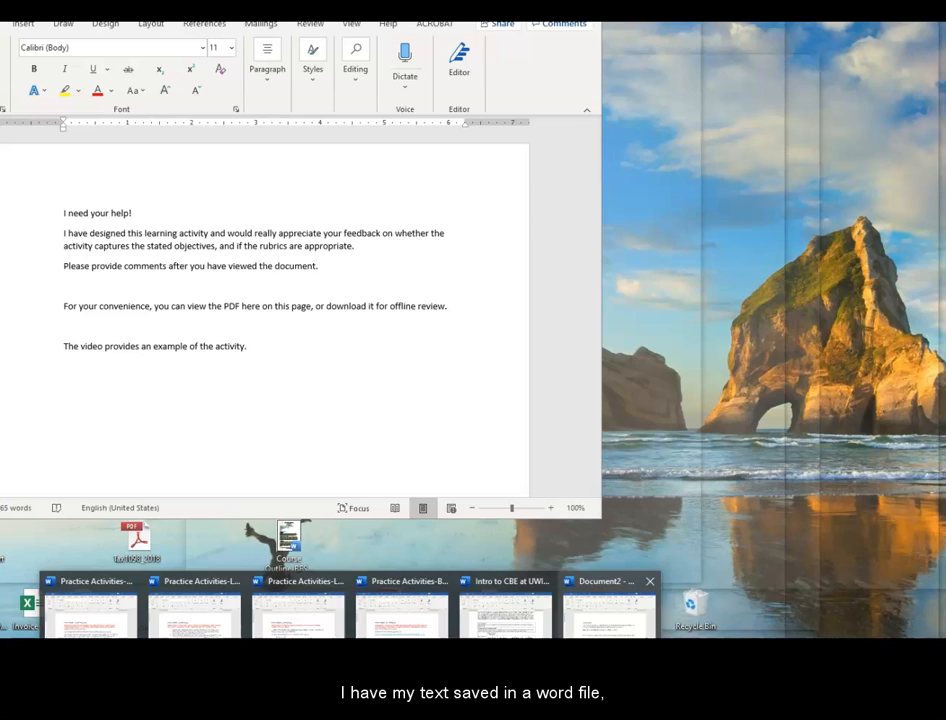
{"action": "left_click", "coordinate": [609, 612]}
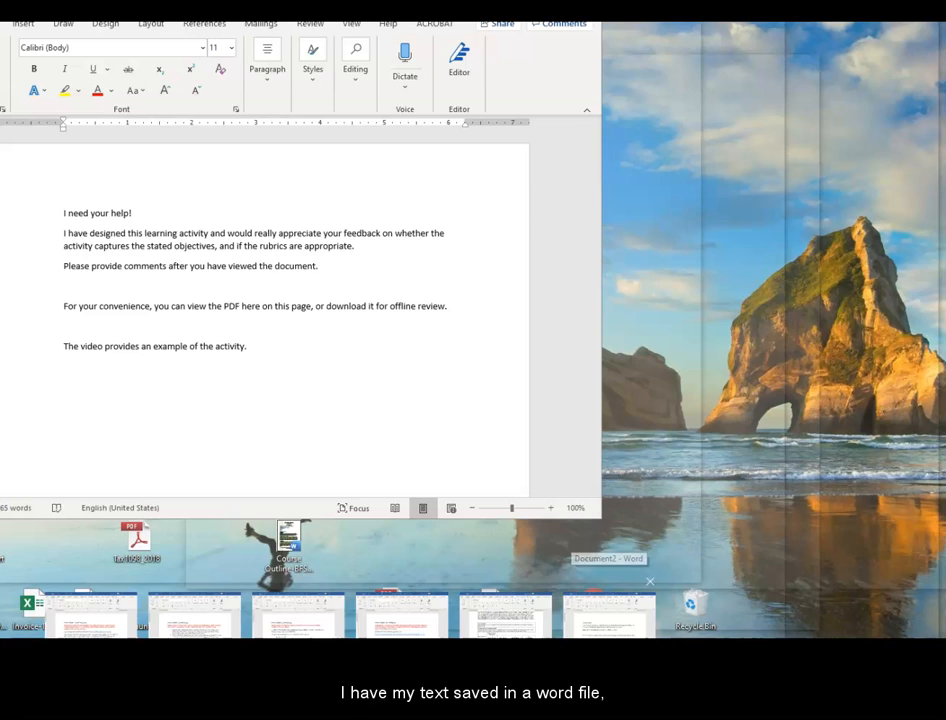
{"action": "left_click_drag", "start_coordinate": [62, 210], "coordinate": [306, 357]}
{"action": "left_click", "coordinate": [671, 244]}
{"action": "left_click", "coordinate": [697, 206]}
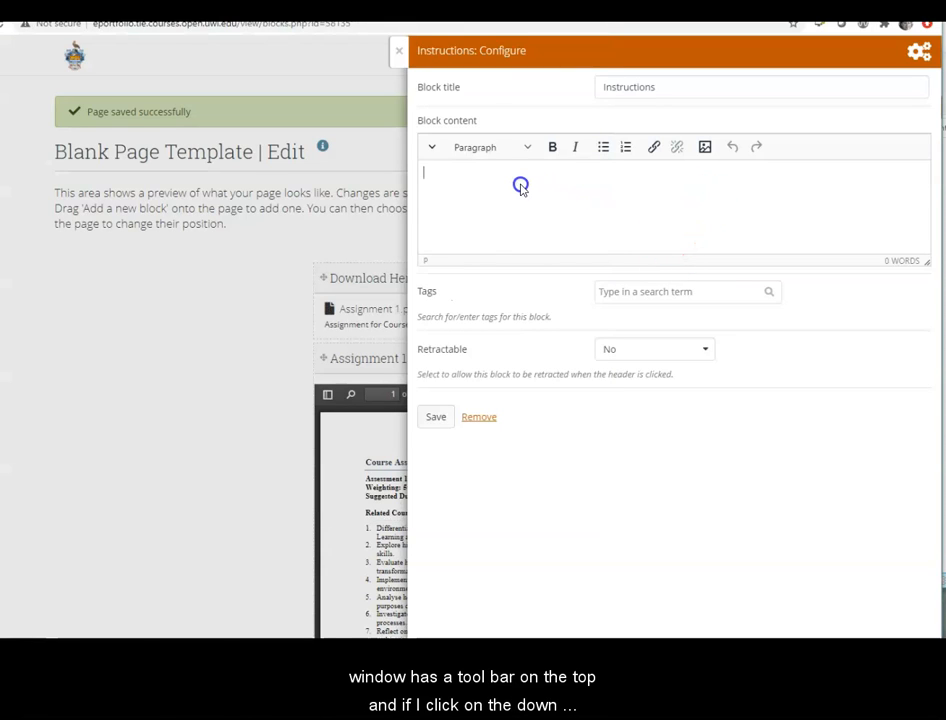
{"action": "key", "text": "ctrl+v"}
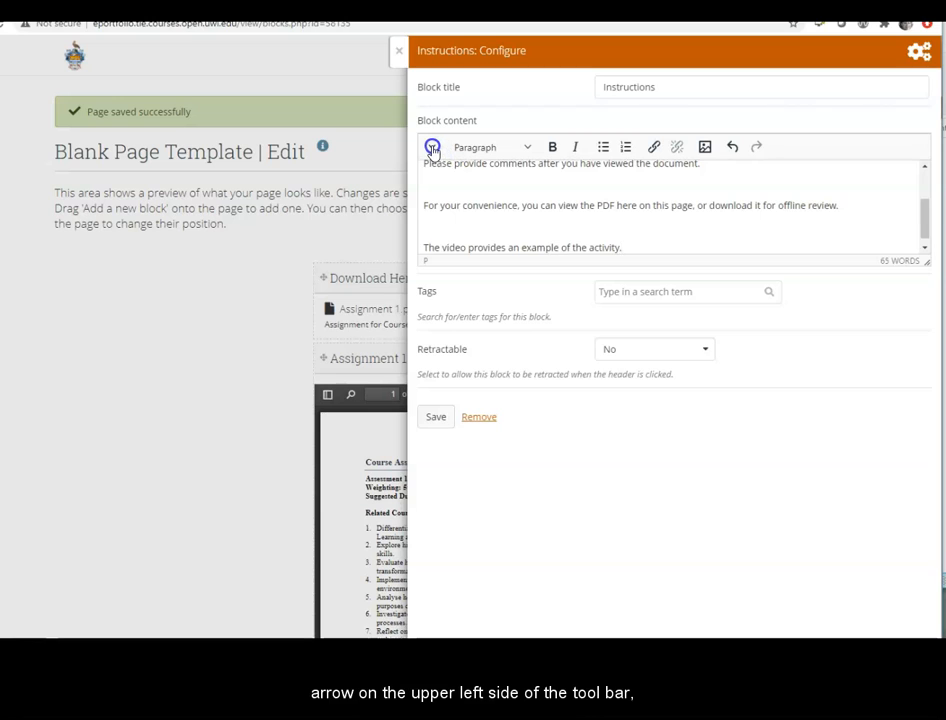
Show the editor's extra formatting options and enlarge the block content area until the whole text fits.
{"action": "left_click", "coordinate": [433, 148]}
{"action": "left_click", "coordinate": [500, 201]}
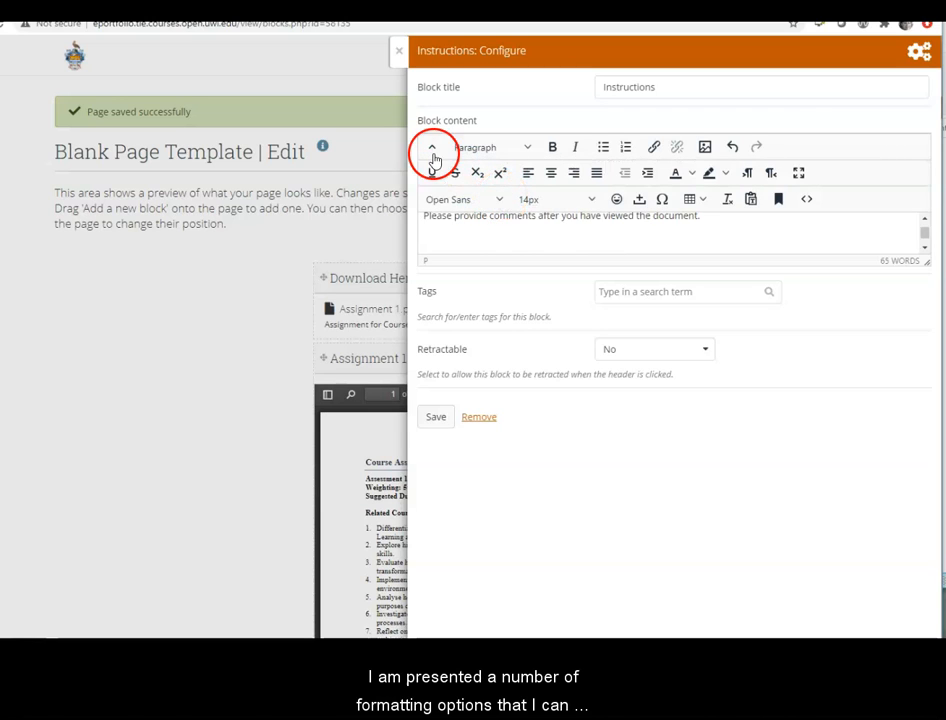
{"action": "left_click", "coordinate": [580, 234]}
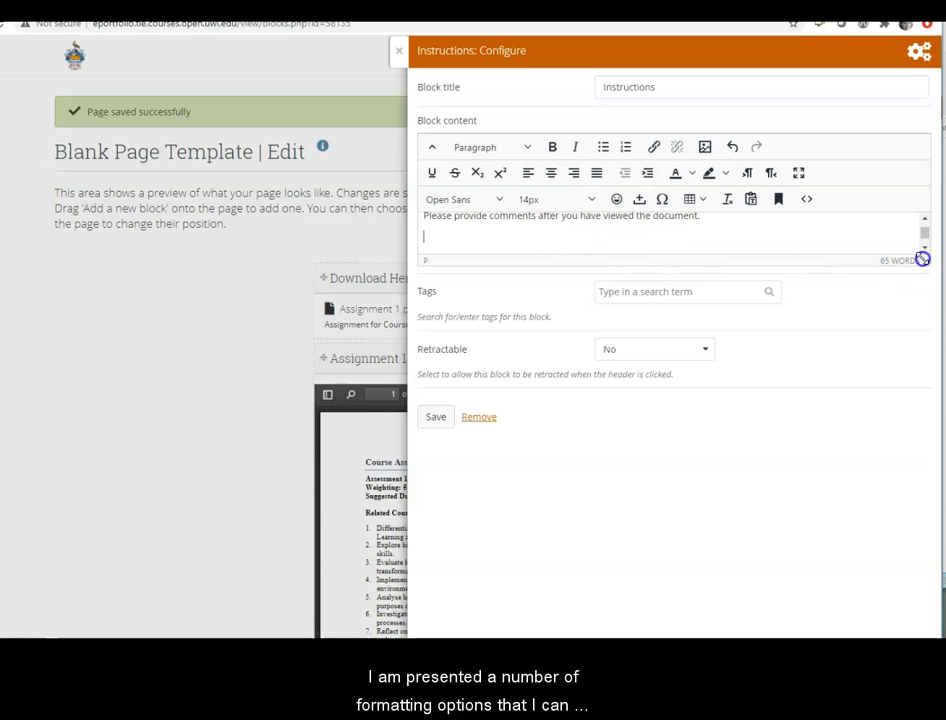
{"action": "left_click_drag", "start_coordinate": [929, 260], "coordinate": [929, 401]}
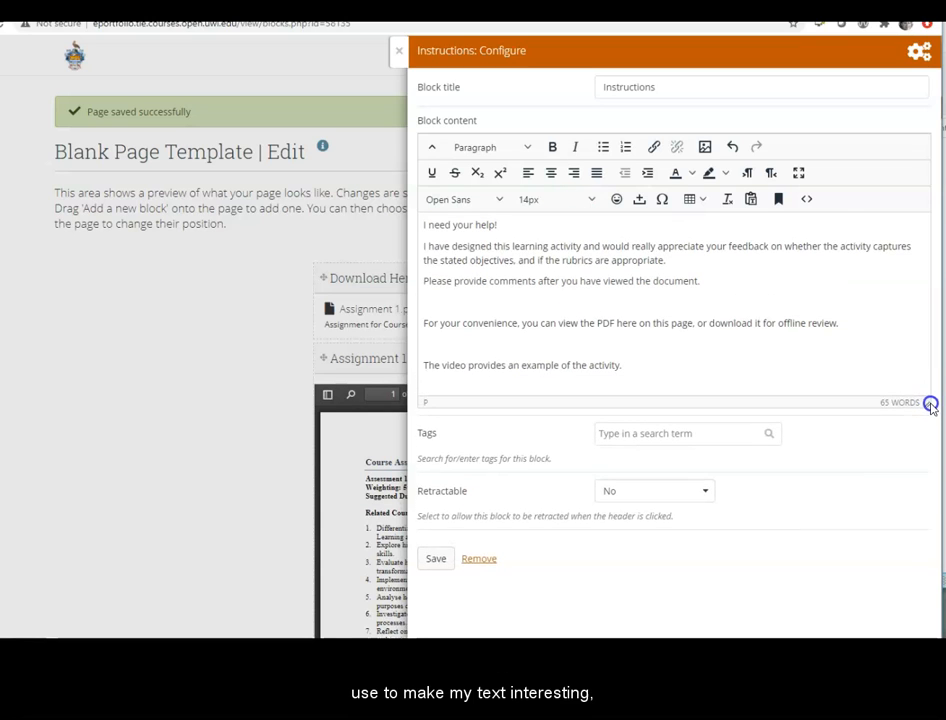
{"action": "left_click", "coordinate": [607, 260]}
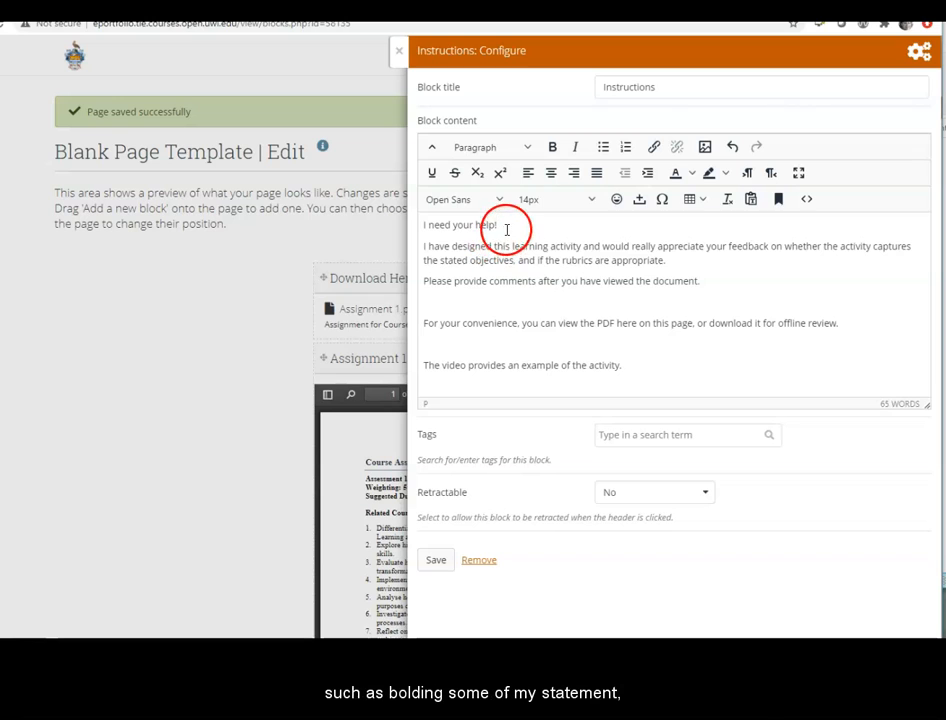
Format the line "I need your help!" as bold 18pt text and save the Instructions block.
{"action": "left_click_drag", "start_coordinate": [509, 230], "coordinate": [415, 226]}
{"action": "left_click", "coordinate": [551, 147]}
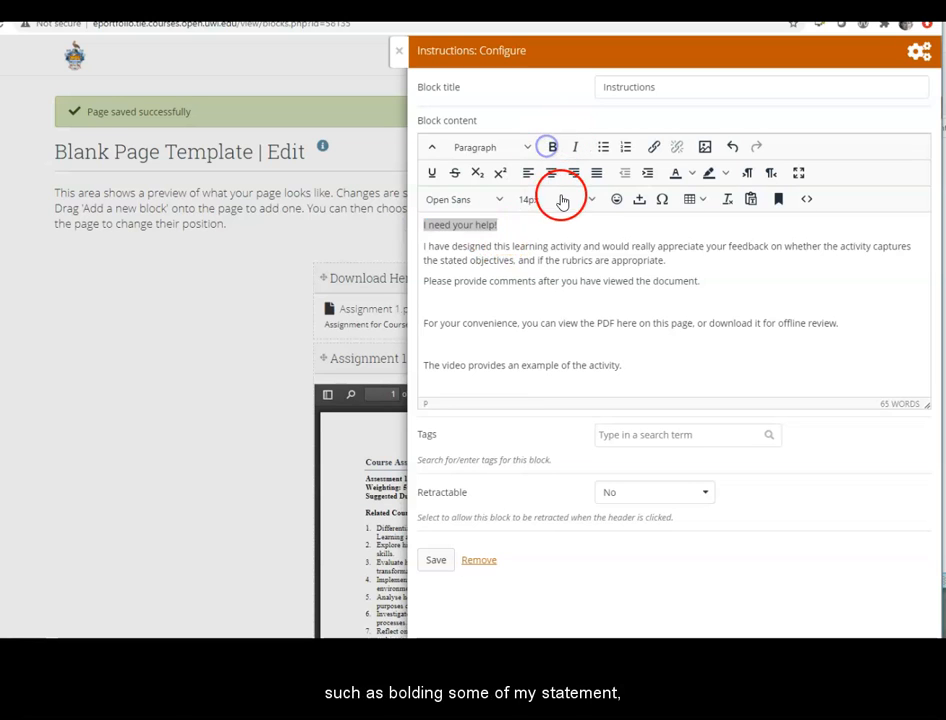
{"action": "left_click", "coordinate": [592, 200]}
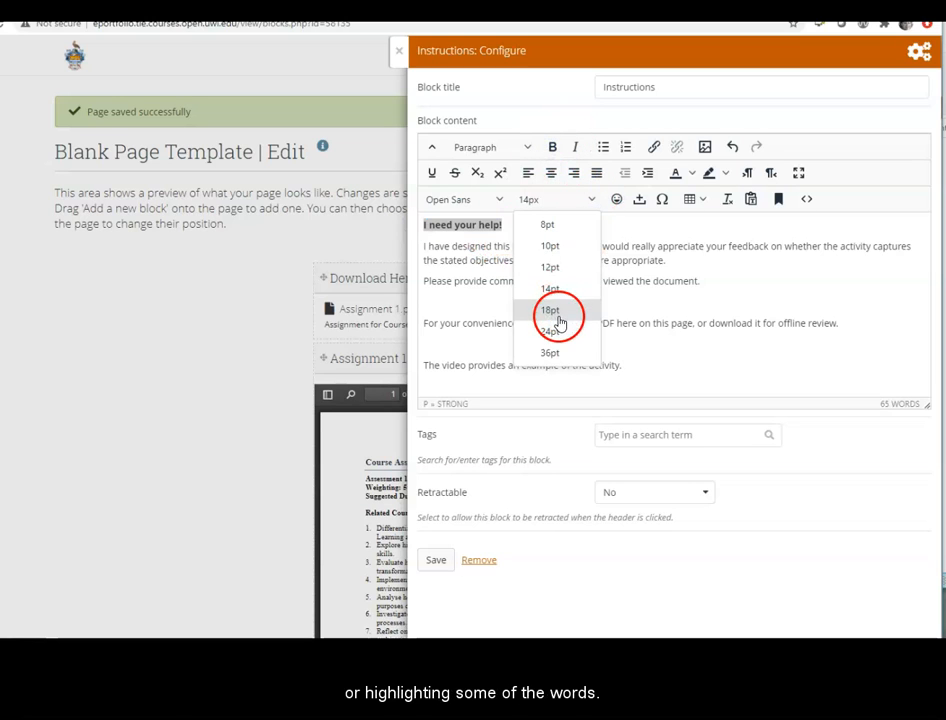
{"action": "left_click", "coordinate": [558, 312]}
{"action": "left_click", "coordinate": [628, 312]}
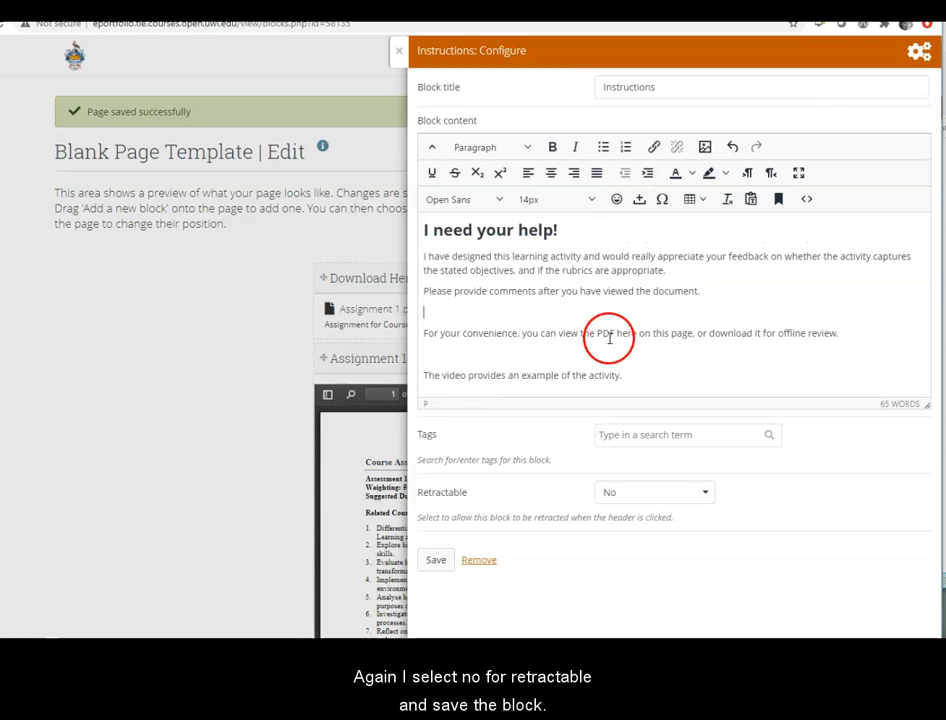
{"action": "left_click", "coordinate": [438, 562]}
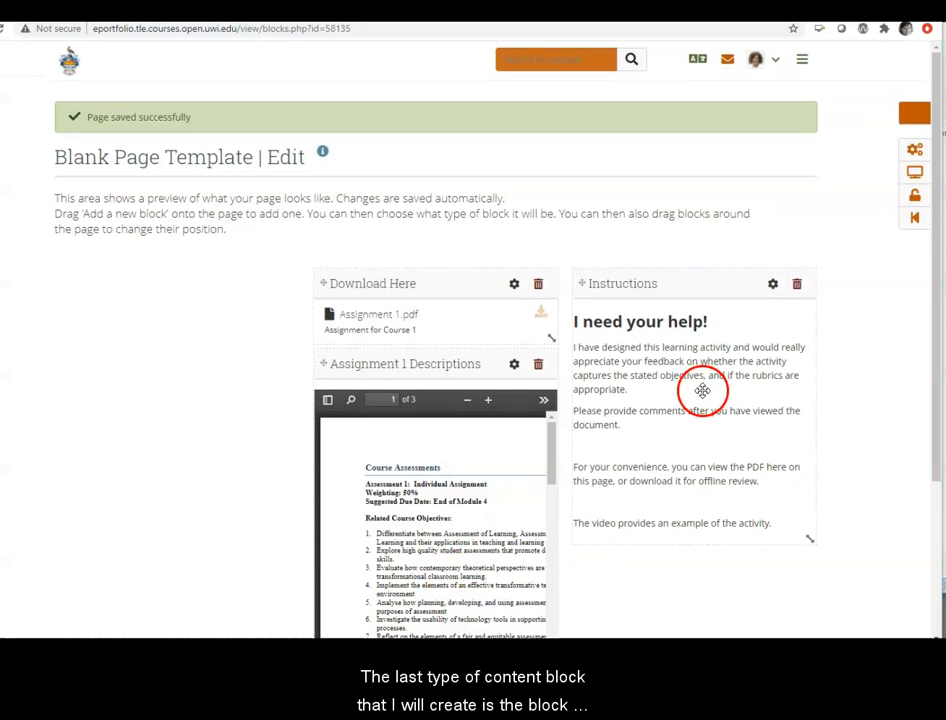
Add a new block to the left of the existing blocks, below Download Here's level, and title it "An Example".
{"action": "left_click_drag", "start_coordinate": [917, 111], "coordinate": [156, 401]}
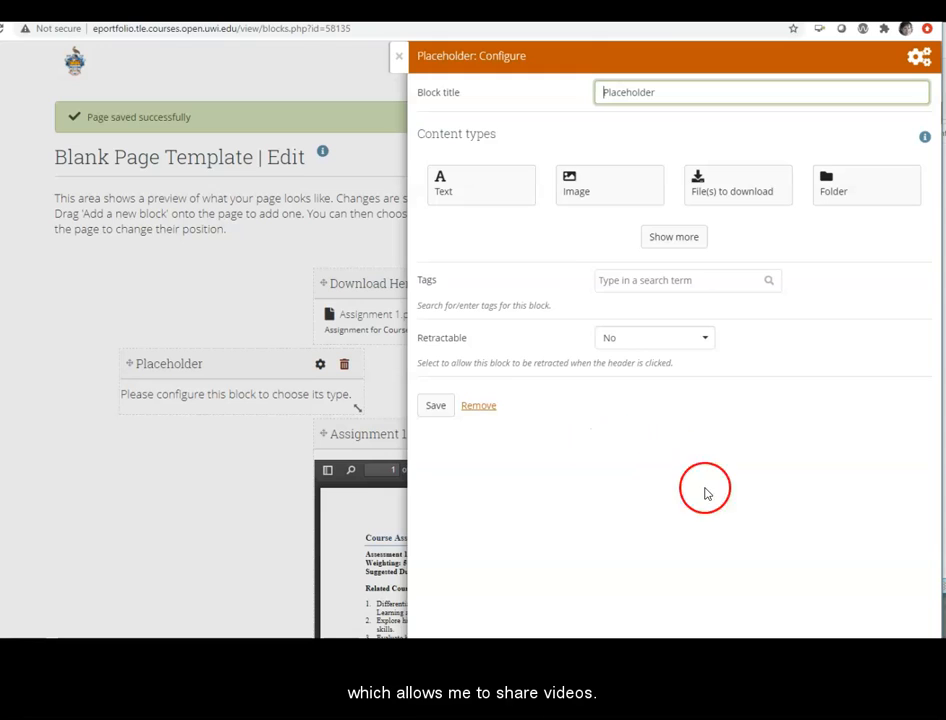
{"action": "left_click_drag", "start_coordinate": [709, 91], "coordinate": [603, 96]}
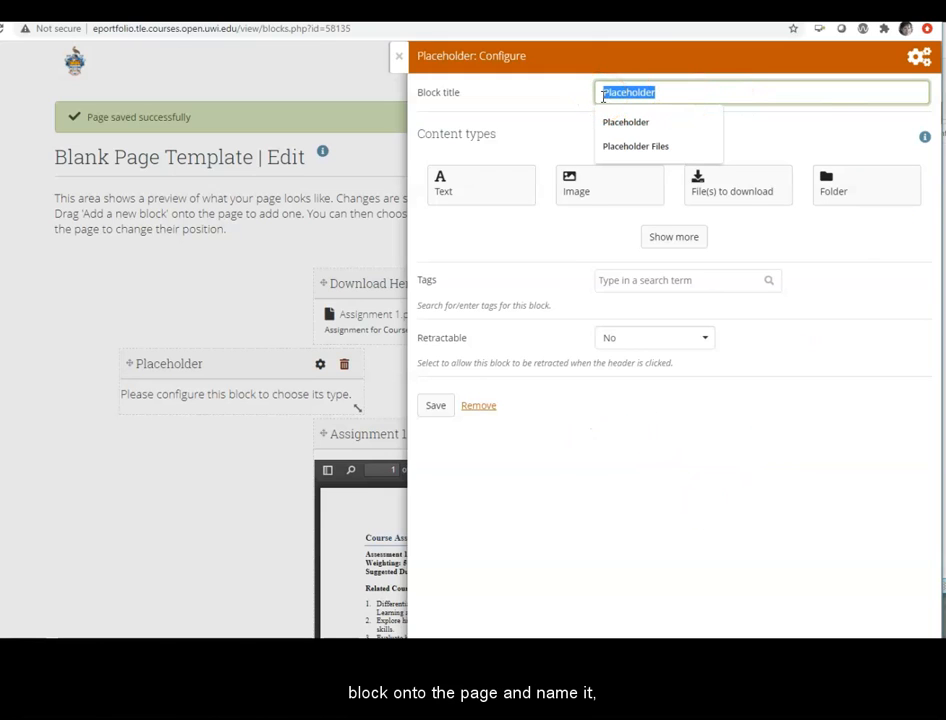
{"action": "type", "text": "W"}
{"action": "type", "text": "An Example"}
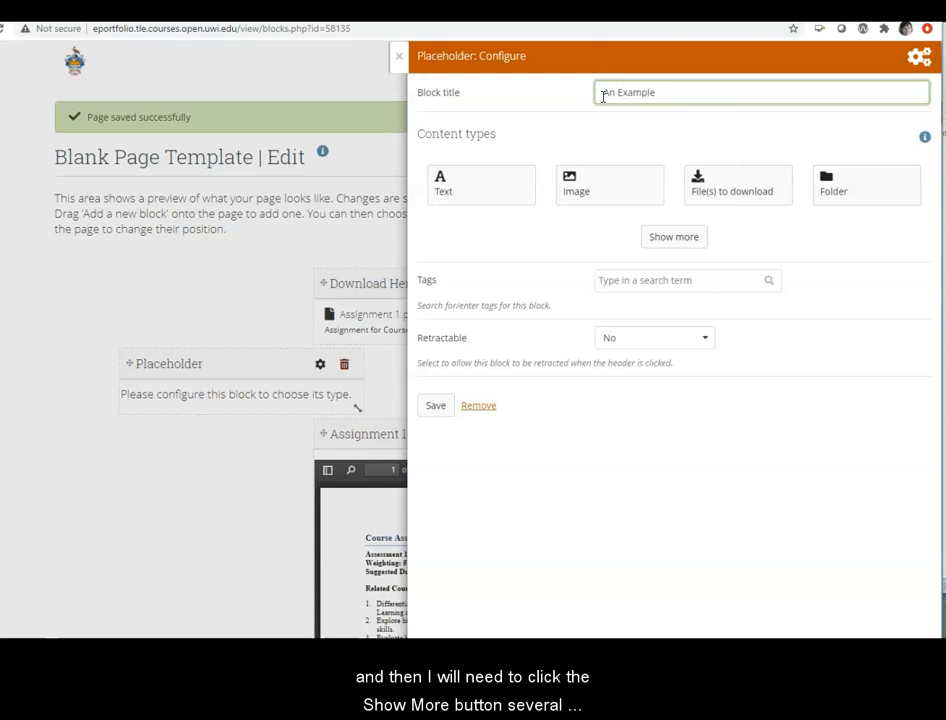
Expand the full list of content types and choose External media for the An Example block.
{"action": "left_click", "coordinate": [669, 240]}
{"action": "left_click", "coordinate": [670, 362]}
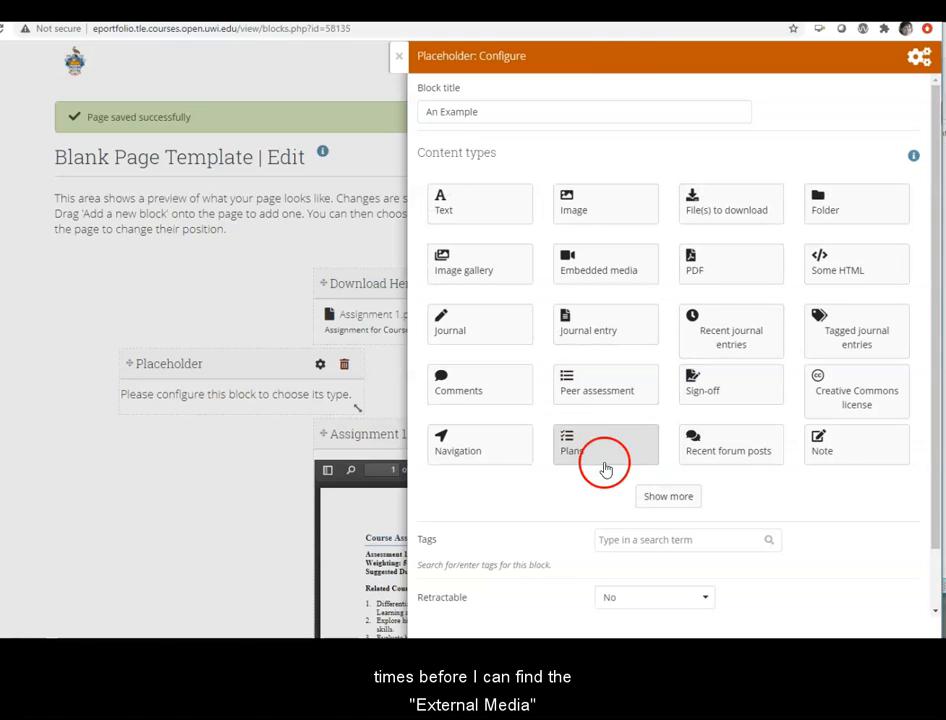
{"action": "left_click", "coordinate": [680, 499]}
{"action": "scroll", "coordinate": [645, 460], "scroll_direction": "down", "scroll_amount": 2}
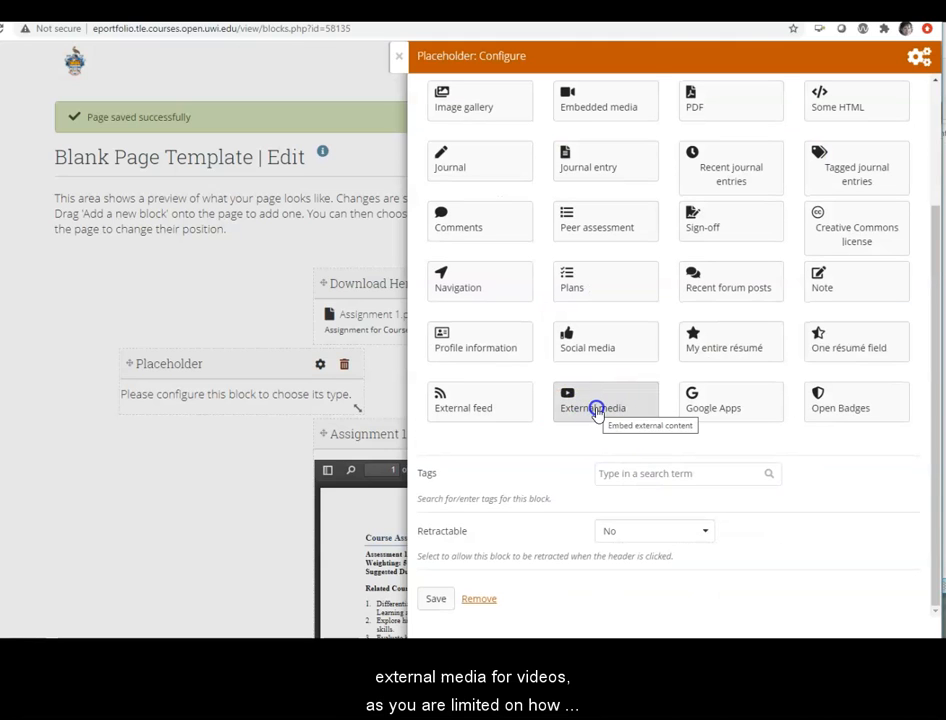
{"action": "left_click", "coordinate": [600, 398]}
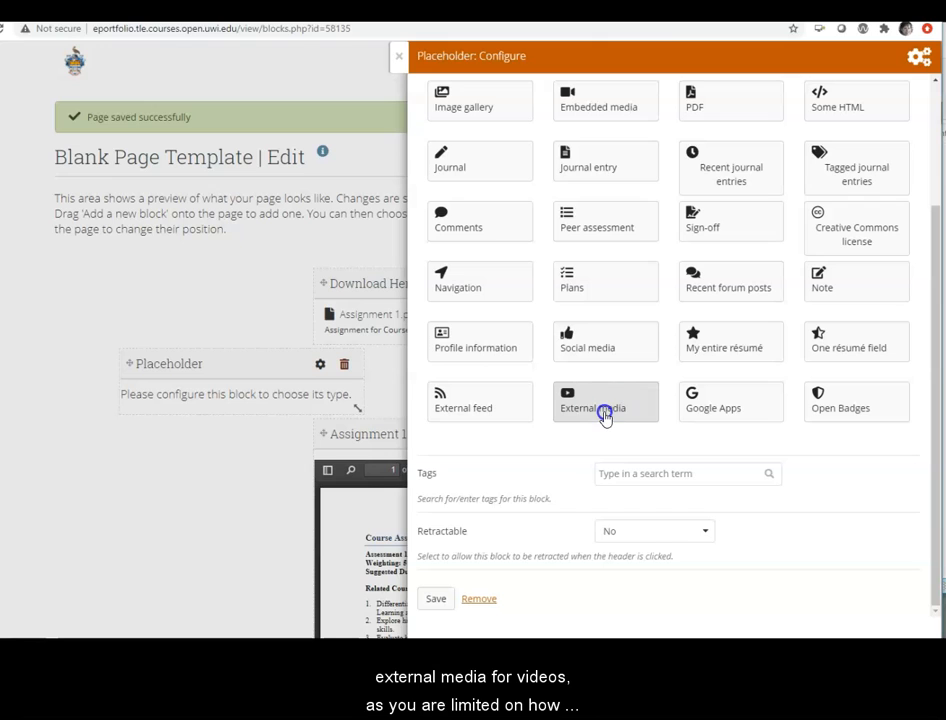
{"action": "left_click", "coordinate": [604, 416]}
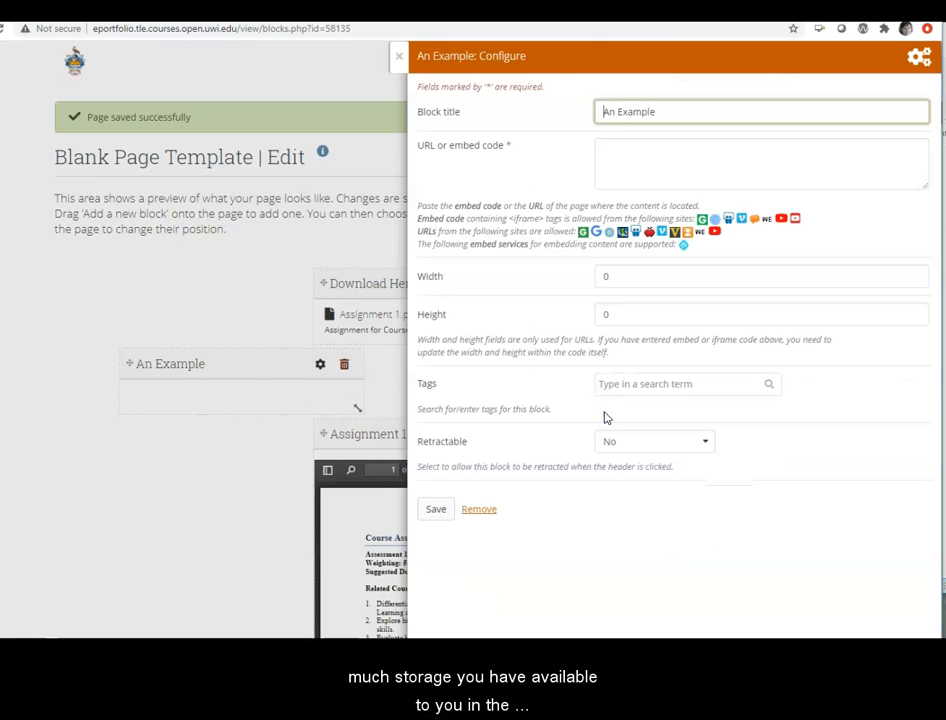
{"action": "left_click", "coordinate": [542, 423]}
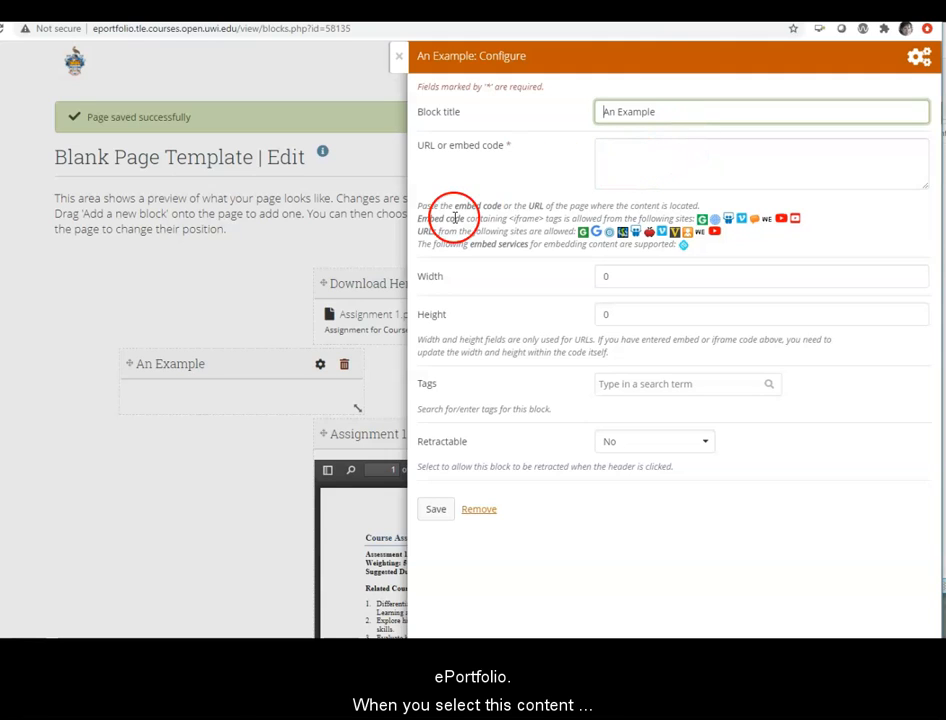
{"action": "left_click", "coordinate": [614, 151]}
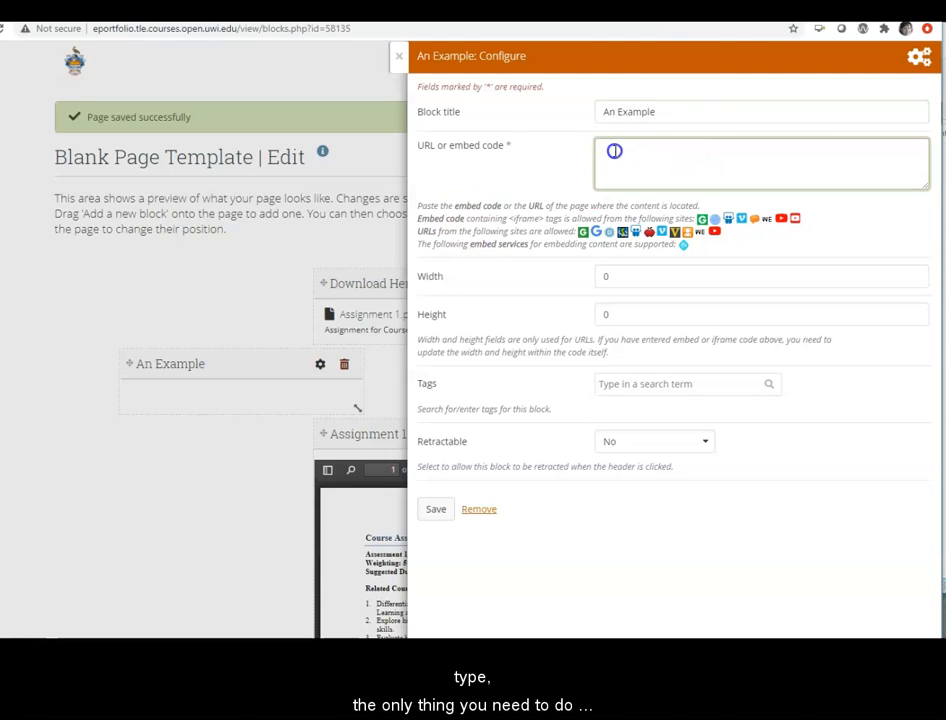
{"action": "type", "text": "https://youtu.be/HYRC4kHFfc"}
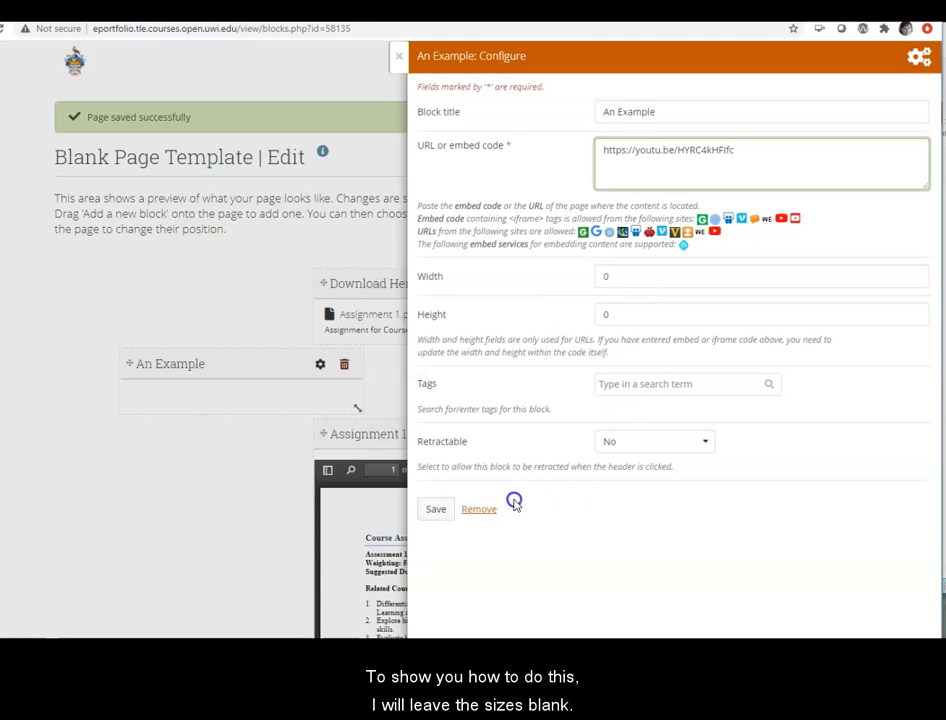
{"action": "left_click", "coordinate": [437, 512]}
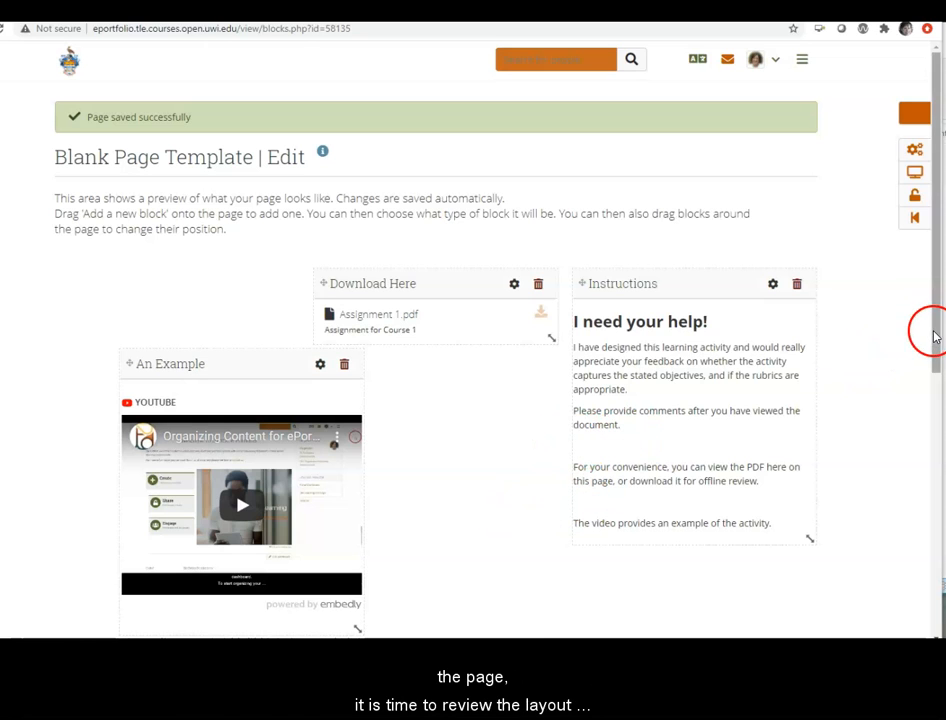
Move the An Example block to the right of Download Here, and place a narrowed Instructions block on its left.
{"action": "left_click_drag", "start_coordinate": [937, 338], "coordinate": [895, 347]}
{"action": "left_click_drag", "start_coordinate": [184, 344], "coordinate": [695, 281]}
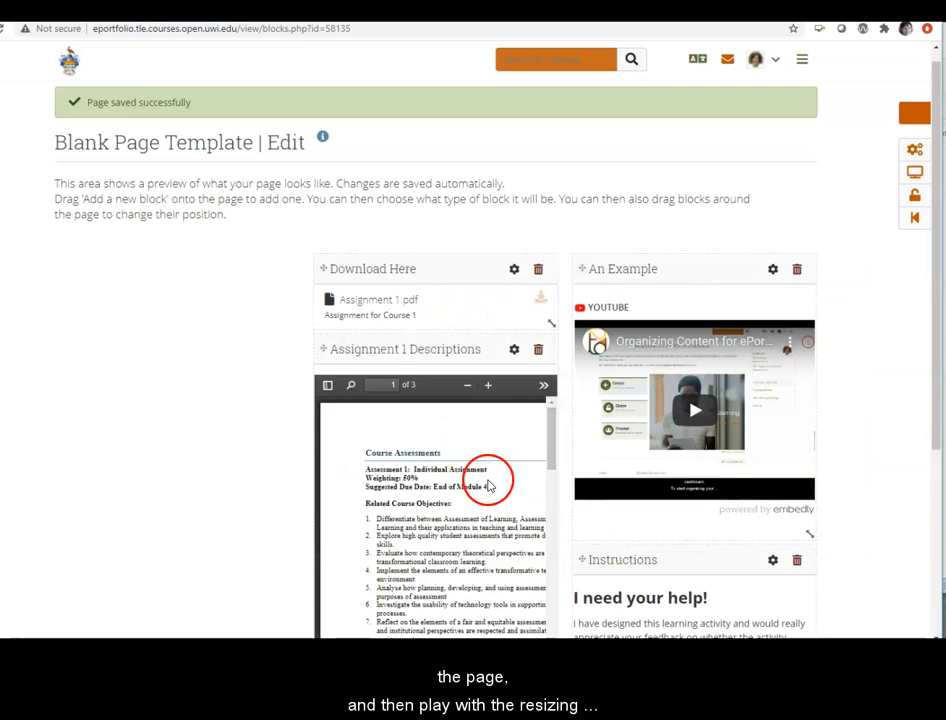
{"action": "left_click_drag", "start_coordinate": [635, 559], "coordinate": [190, 280]}
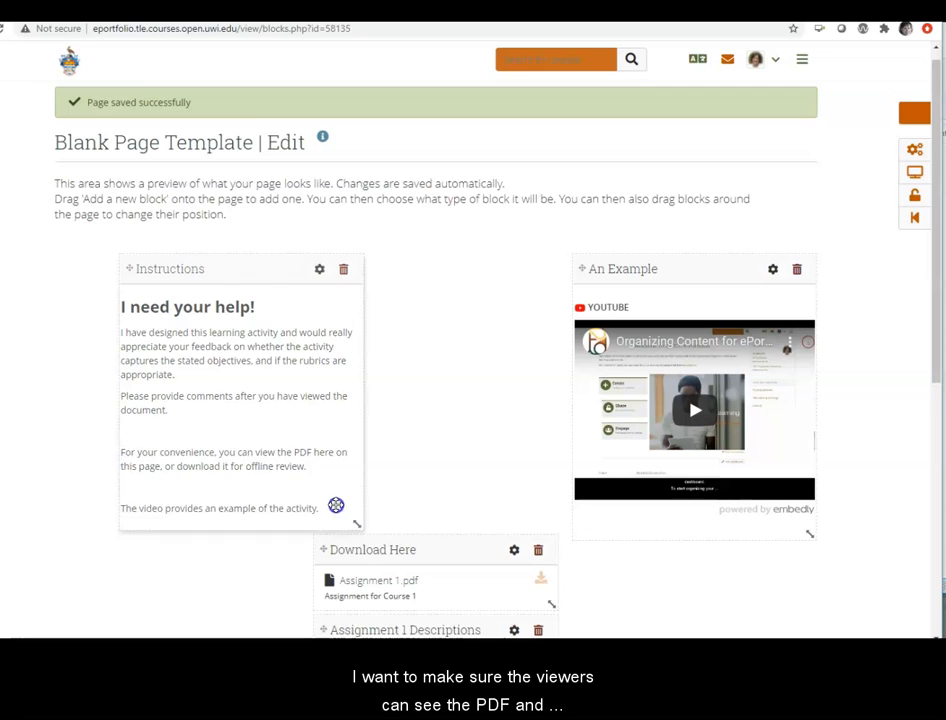
{"action": "left_click_drag", "start_coordinate": [305, 476], "coordinate": [306, 476]}
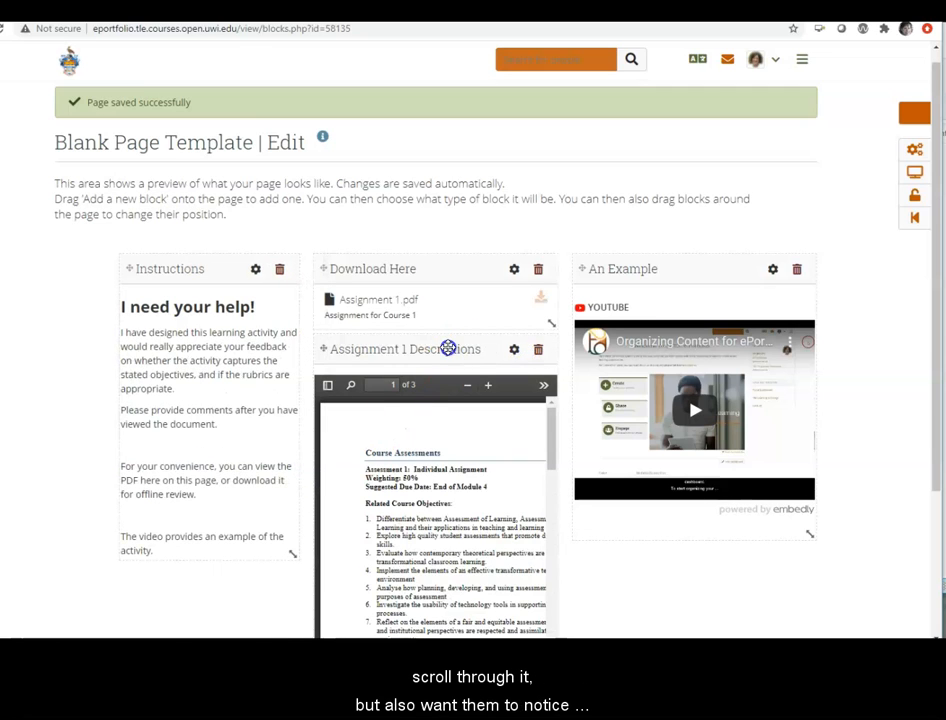
Widen the Assignment 1 Descriptions block and move it directly below the Instructions block, aligned with its left edge.
{"action": "left_click_drag", "start_coordinate": [439, 354], "coordinate": [405, 546]}
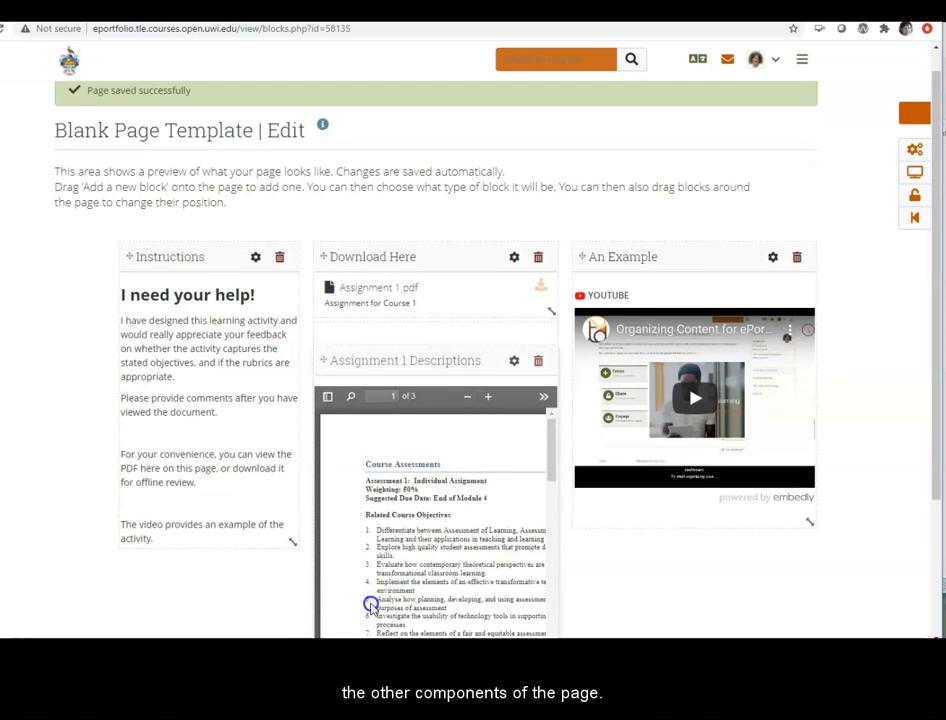
{"action": "left_click_drag", "start_coordinate": [558, 365], "coordinate": [570, 400]}
{"action": "scroll", "coordinate": [628, 548], "scroll_direction": "down", "scroll_amount": 3}
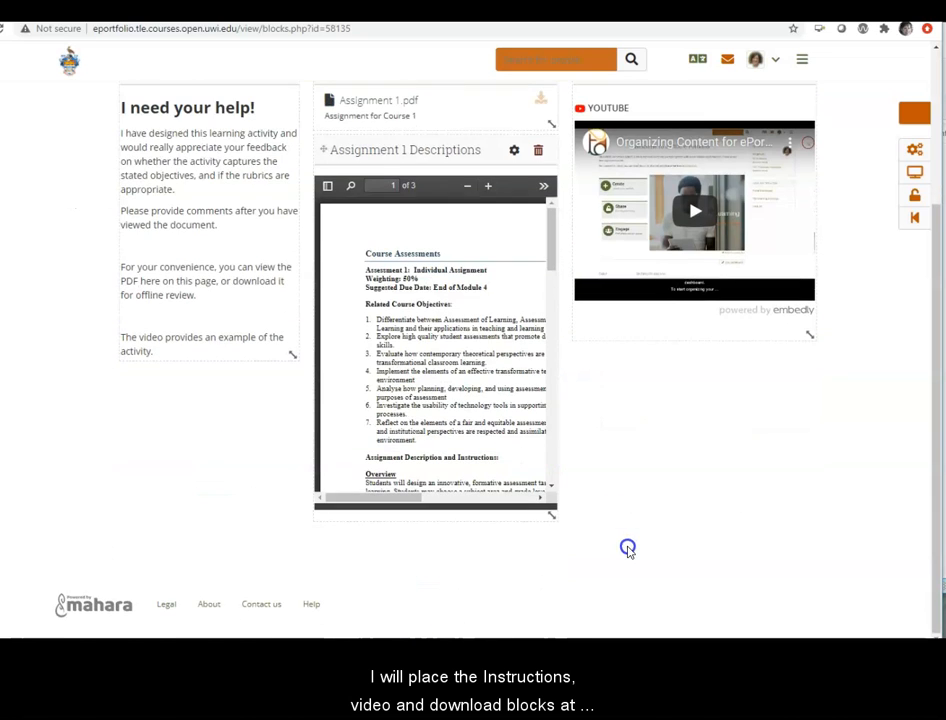
{"action": "left_click_drag", "start_coordinate": [556, 516], "coordinate": [845, 511]}
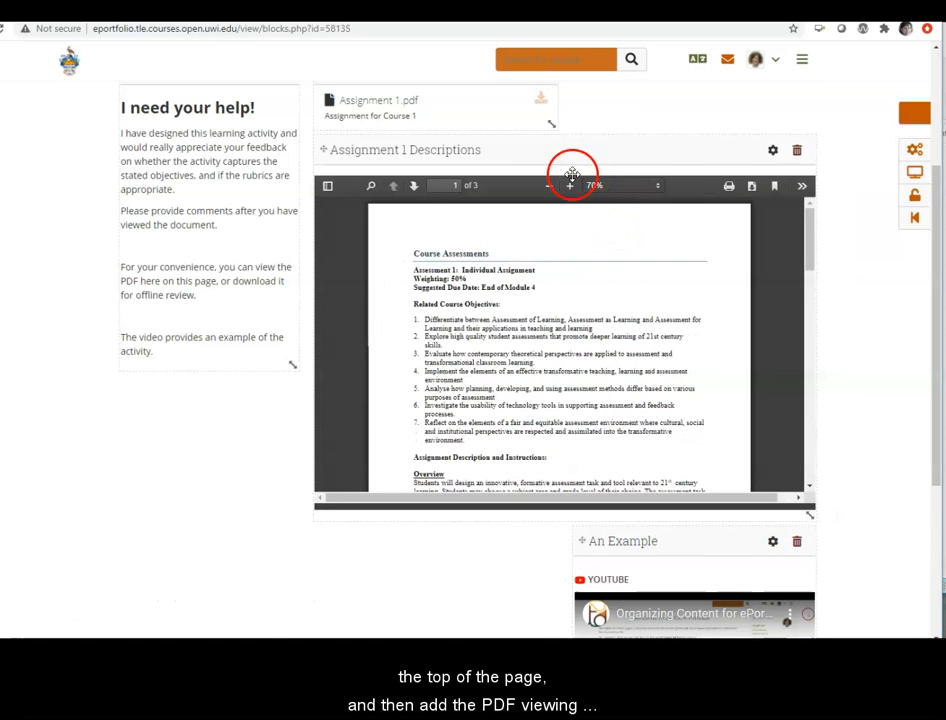
{"action": "left_click_drag", "start_coordinate": [365, 484], "coordinate": [343, 529]}
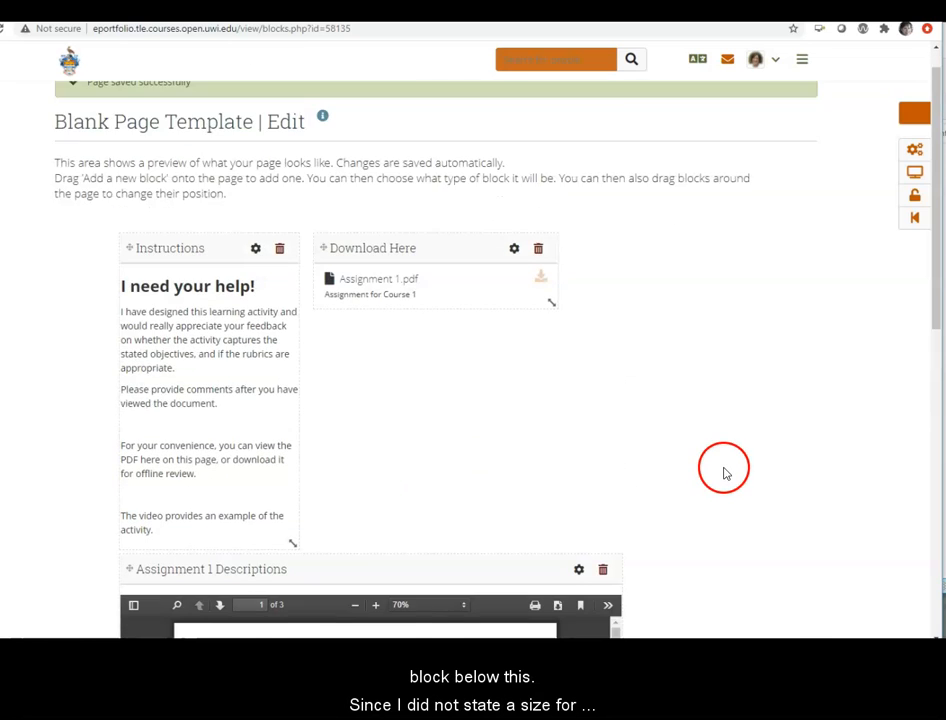
Narrow the Download Here block and move the An Example video block up into the row beside it, above Assignment 1 Descriptions.
{"action": "scroll", "coordinate": [724, 471], "scroll_direction": "down", "scroll_amount": 8}
{"action": "left_click_drag", "start_coordinate": [697, 267], "coordinate": [686, 26]}
{"action": "scroll", "coordinate": [479, 266], "scroll_direction": "up", "scroll_amount": 3}
{"action": "scroll", "coordinate": [510, 314], "scroll_direction": "down", "scroll_amount": 8}
{"action": "left_click_drag", "start_coordinate": [814, 549], "coordinate": [749, 483]}
{"action": "left_click_drag", "start_coordinate": [678, 285], "coordinate": [680, 46]}
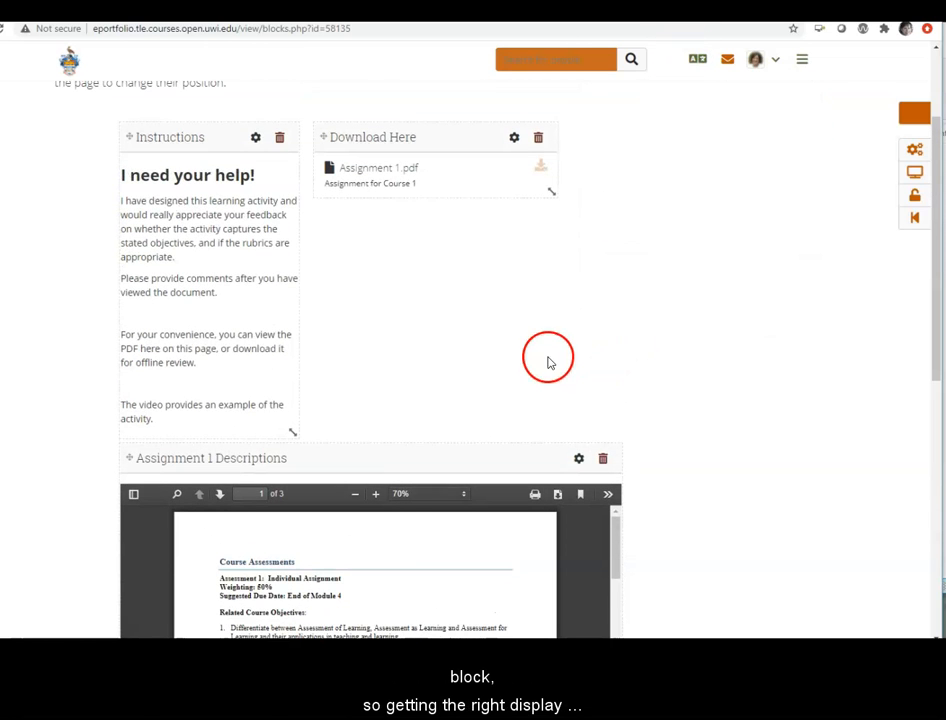
{"action": "left_click_drag", "start_coordinate": [553, 192], "coordinate": [472, 189]}
{"action": "scroll", "coordinate": [692, 370], "scroll_direction": "down", "scroll_amount": 1}
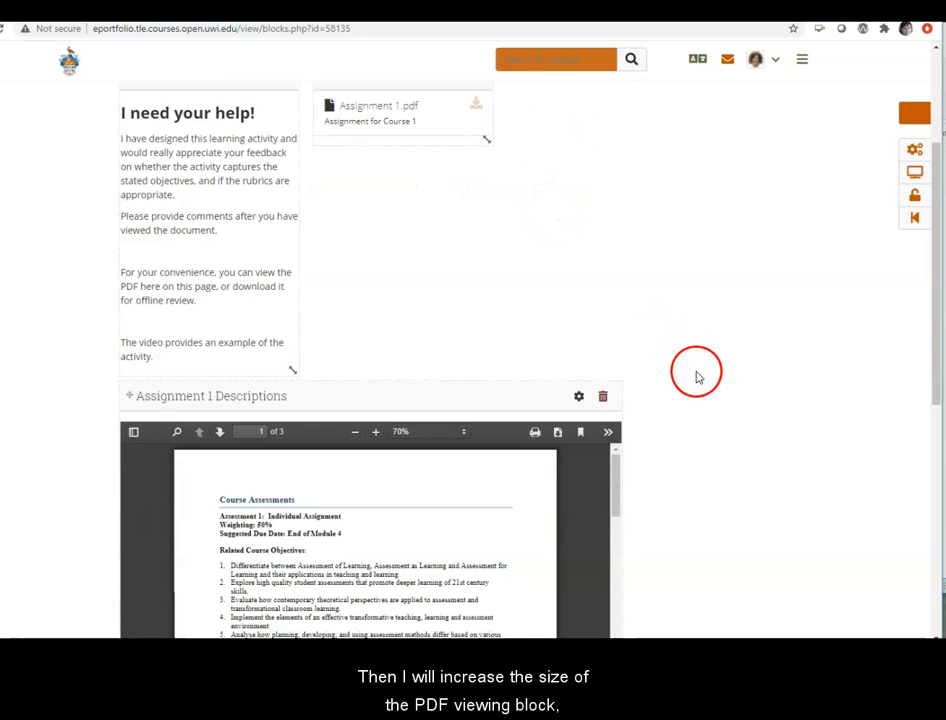
{"action": "scroll", "coordinate": [700, 400], "scroll_direction": "down", "scroll_amount": 3}
{"action": "left_click_drag", "start_coordinate": [713, 433], "coordinate": [667, 80]}
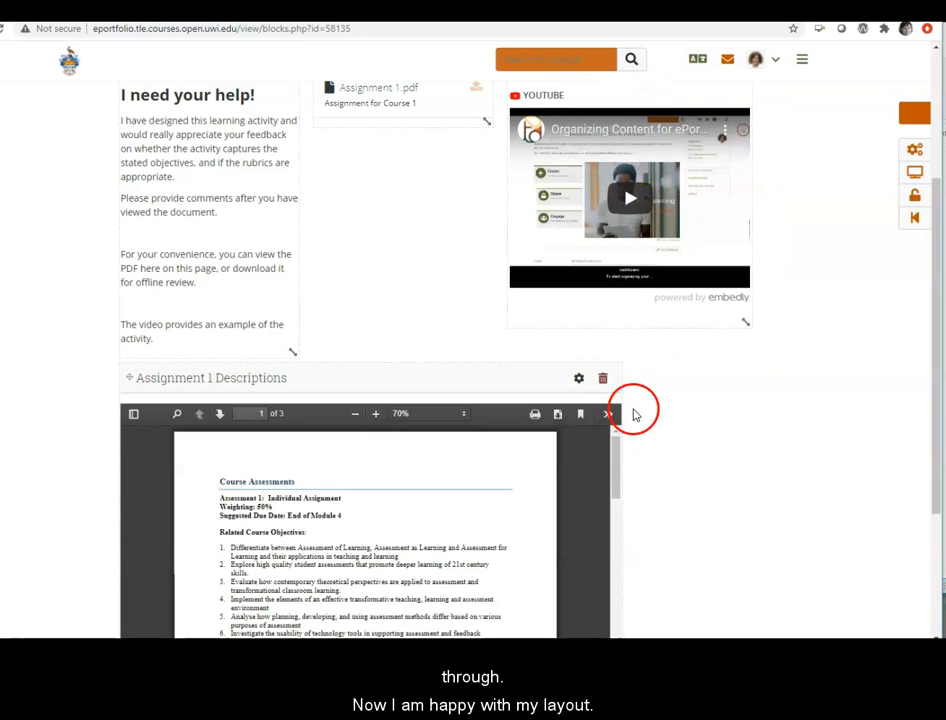
Widen the Assignment 1 Descriptions block to the full width of the page layout.
{"action": "scroll", "coordinate": [678, 471], "scroll_direction": "down", "scroll_amount": 3}
{"action": "left_click_drag", "start_coordinate": [613, 532], "coordinate": [846, 502]}
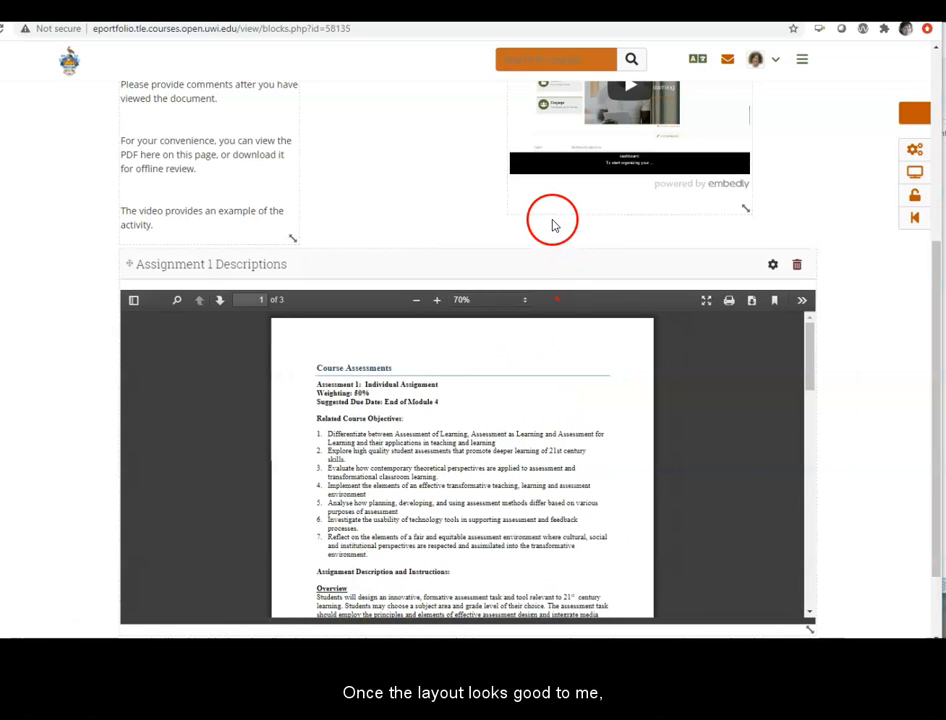
{"action": "left_click_drag", "start_coordinate": [935, 327], "coordinate": [935, 200]}
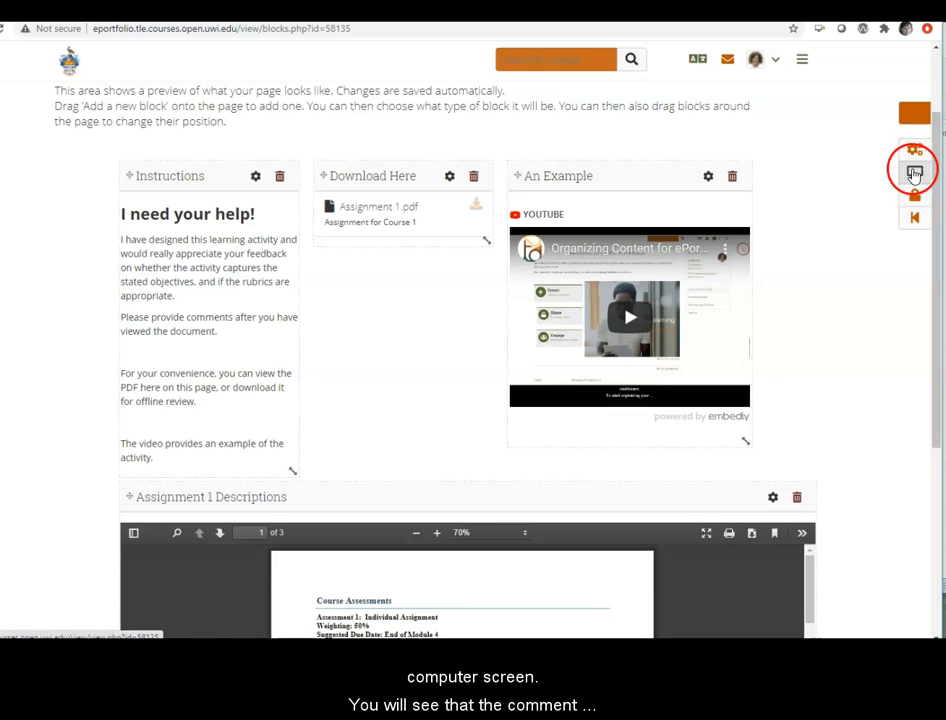
Display the finished page and examine its blocks, the embedded PDF and the comments section at the end.
{"action": "left_click", "coordinate": [913, 173]}
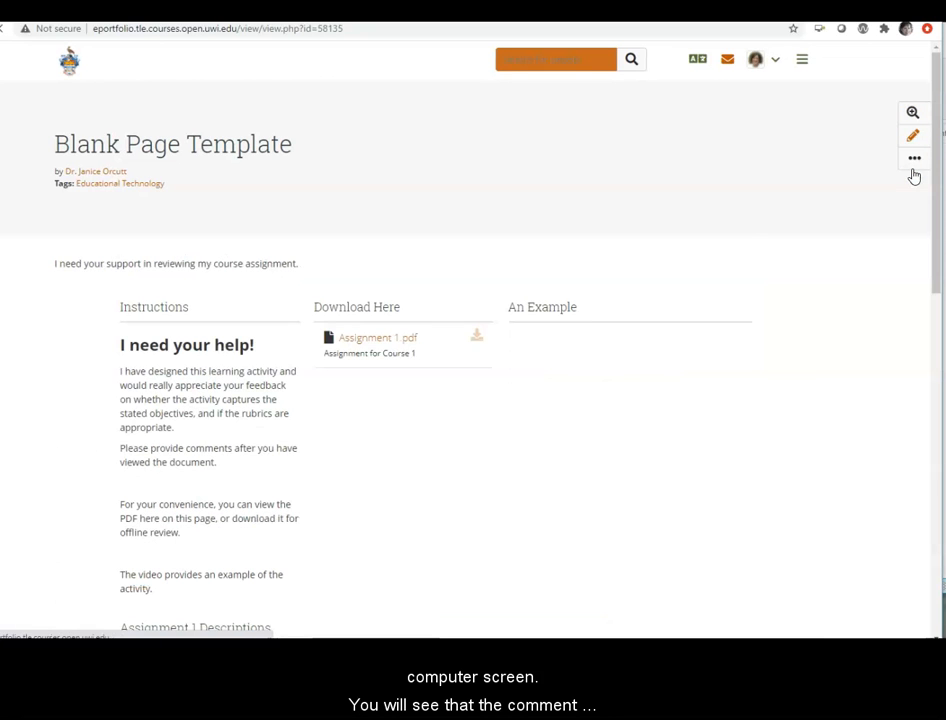
{"action": "scroll", "coordinate": [430, 318], "scroll_direction": "down", "scroll_amount": 5}
{"action": "scroll", "coordinate": [422, 320], "scroll_direction": "down", "scroll_amount": 8}
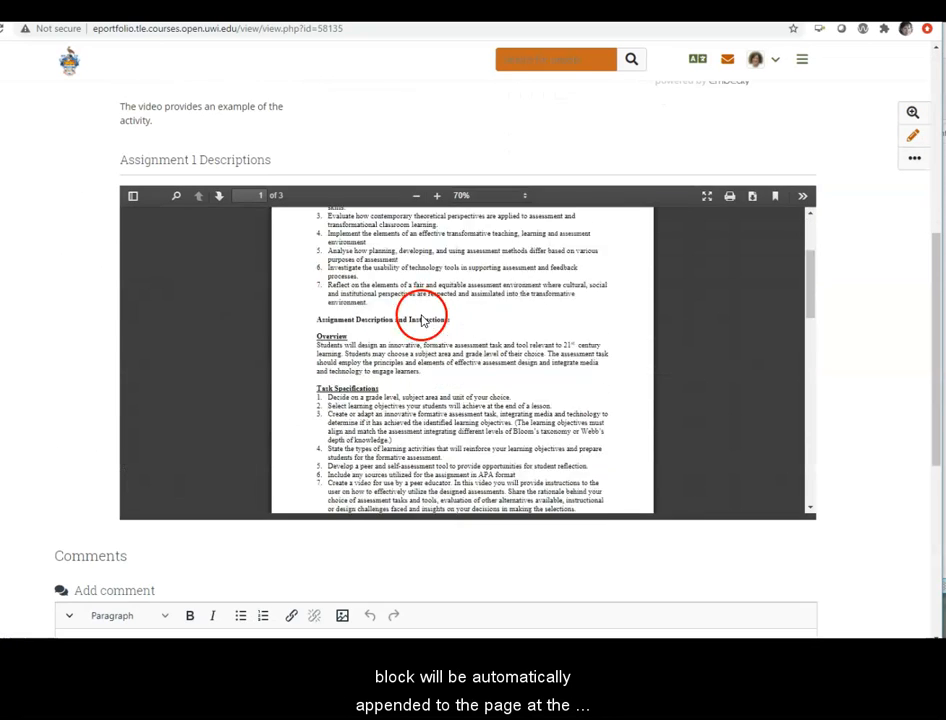
{"action": "scroll", "coordinate": [238, 576], "scroll_direction": "down", "scroll_amount": 4}
{"action": "scroll", "coordinate": [238, 584], "scroll_direction": "up", "scroll_amount": 4}
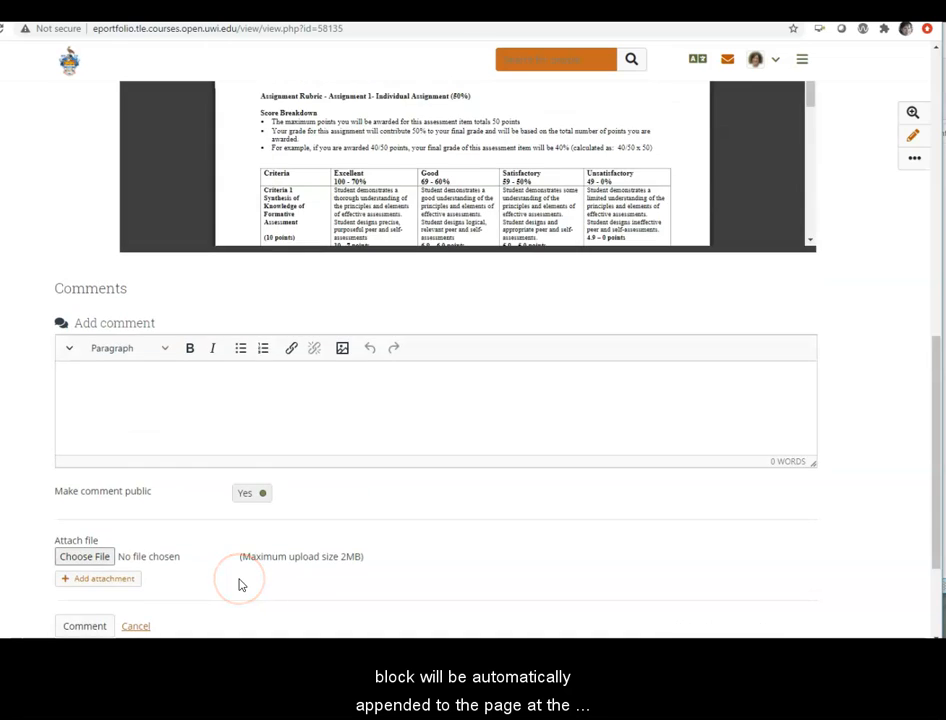
{"action": "scroll", "coordinate": [238, 583], "scroll_direction": "up", "scroll_amount": 5}
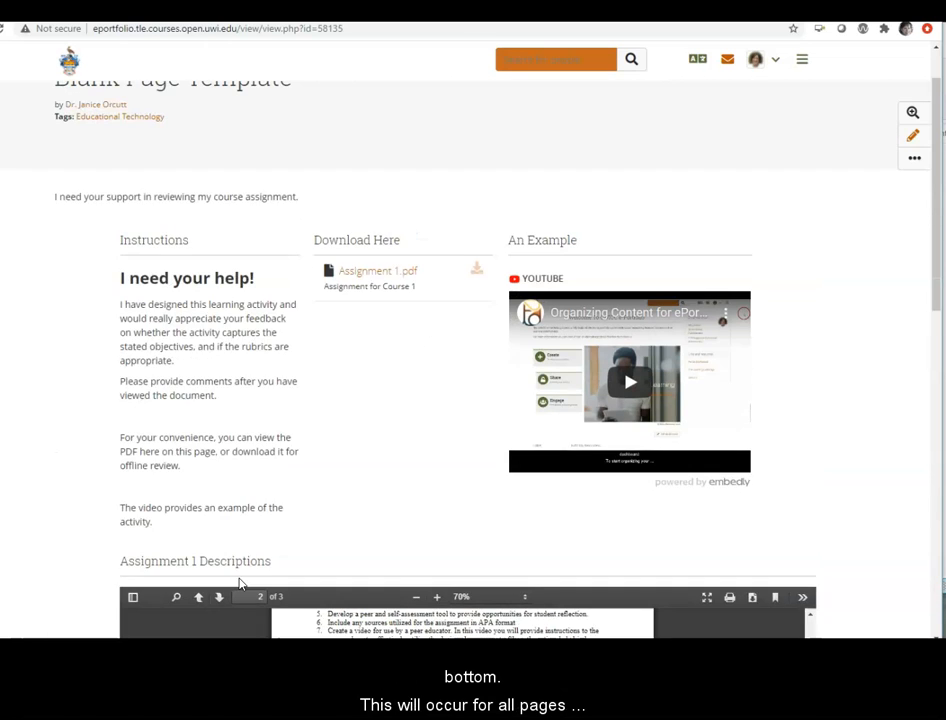
{"action": "left_click", "coordinate": [295, 573]}
{"action": "left_click", "coordinate": [349, 556]}
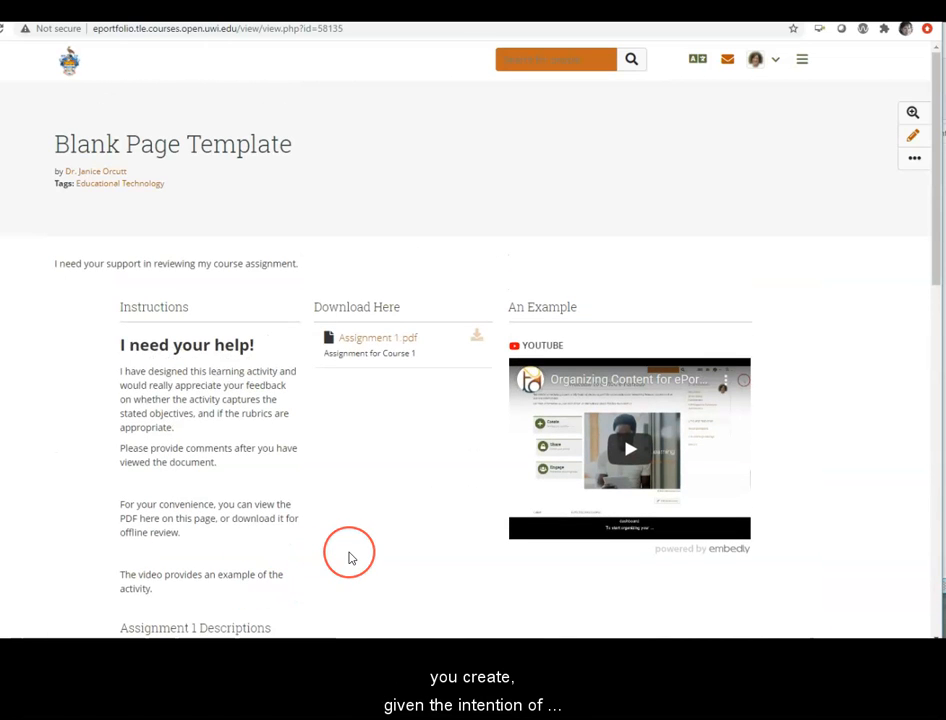
{"action": "scroll", "coordinate": [349, 557], "scroll_direction": "down", "scroll_amount": 10}
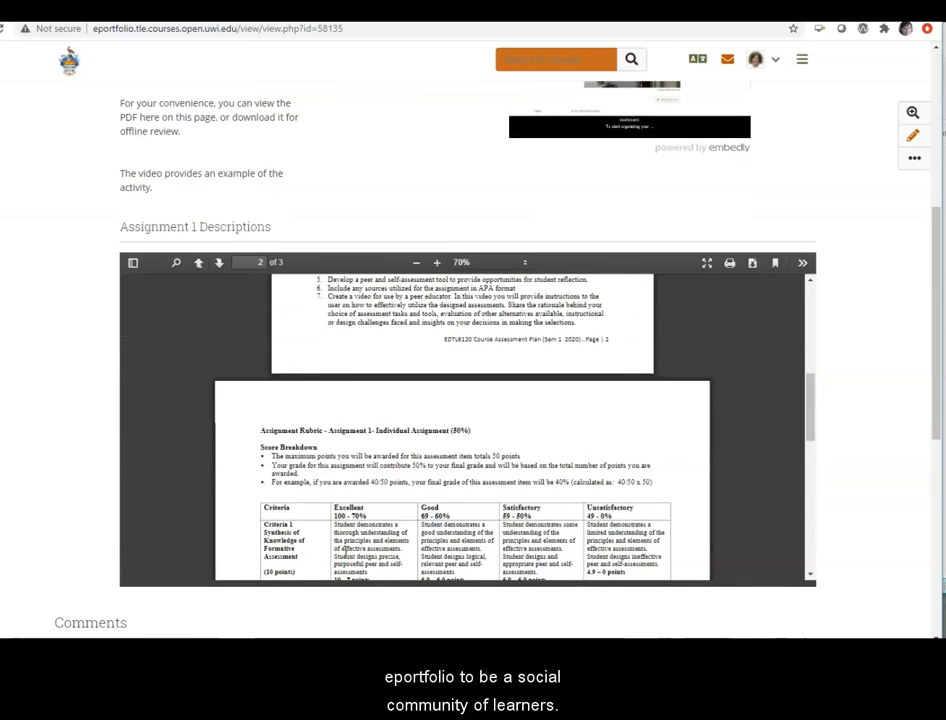
{"action": "left_click", "coordinate": [335, 600]}
{"action": "scroll", "coordinate": [350, 612], "scroll_direction": "down", "scroll_amount": 4}
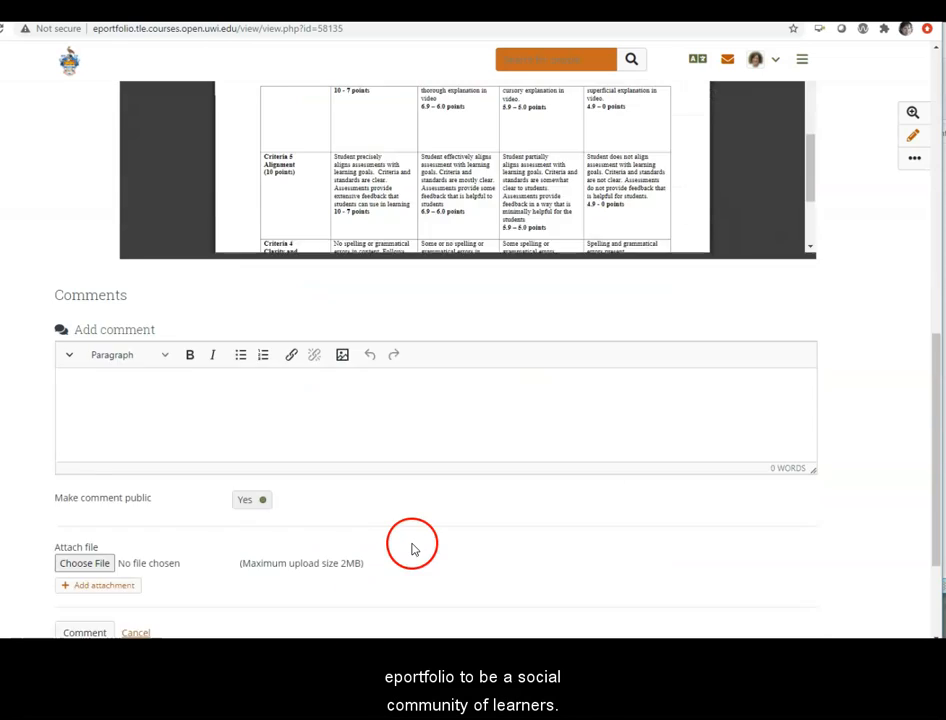
{"action": "scroll", "coordinate": [416, 538], "scroll_direction": "up", "scroll_amount": 2}
{"action": "scroll", "coordinate": [417, 540], "scroll_direction": "up", "scroll_amount": 10}
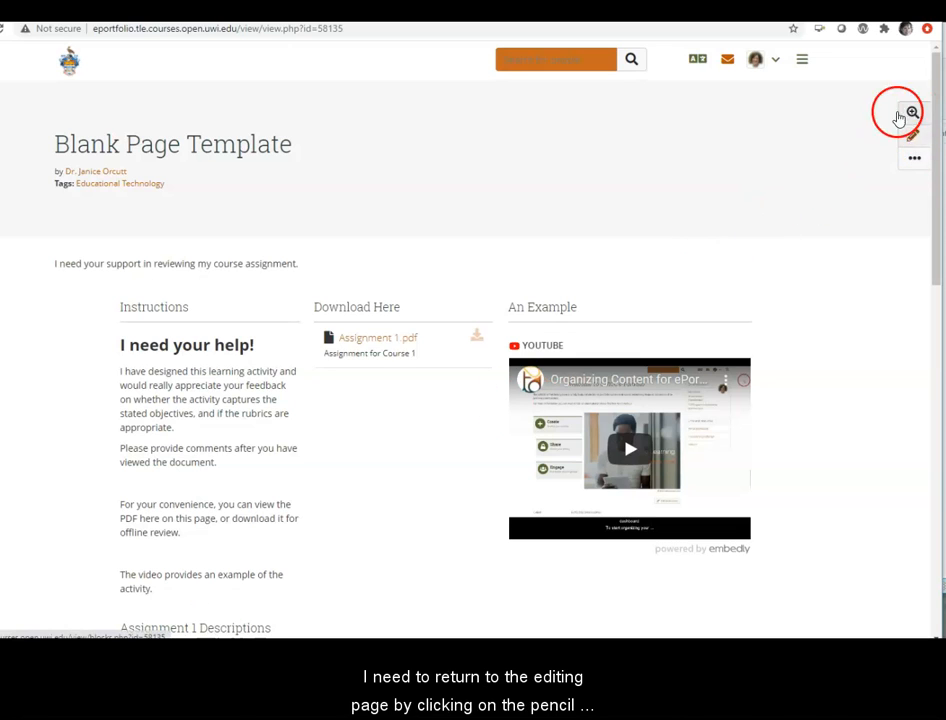
Return to editing the page, and open its access settings to review the audiences it can be shared with.
{"action": "left_click", "coordinate": [915, 136]}
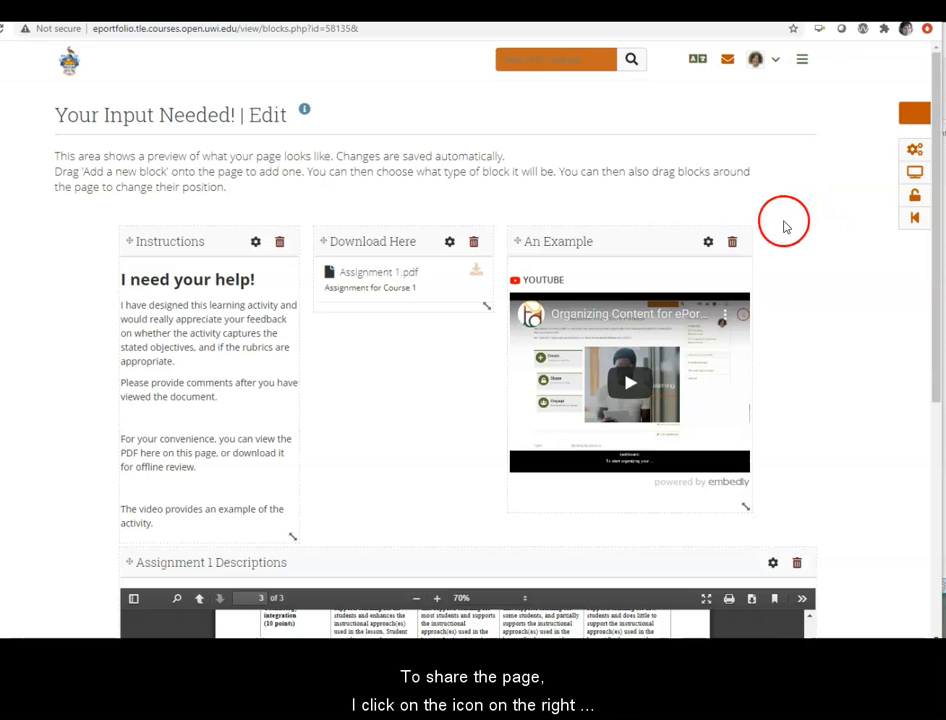
{"action": "left_click", "coordinate": [915, 199]}
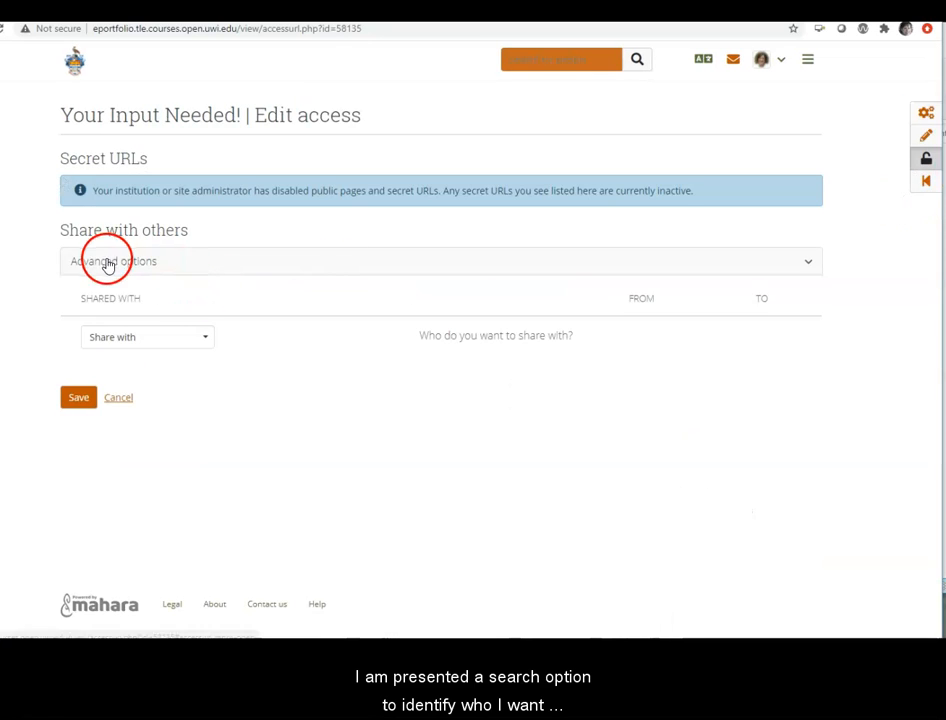
{"action": "left_click", "coordinate": [172, 338]}
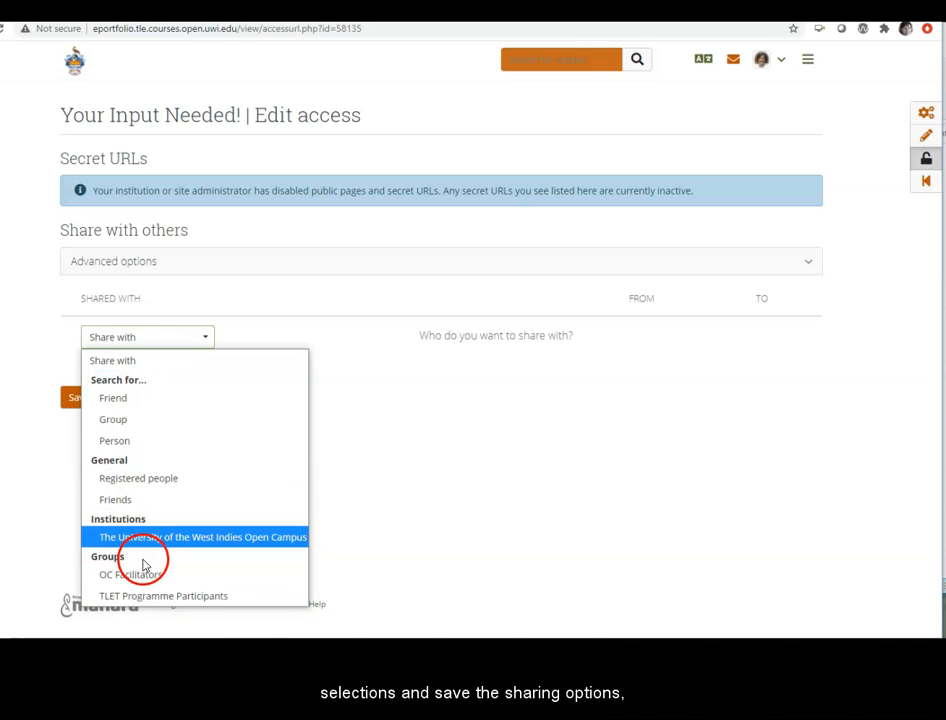
{"action": "left_click", "coordinate": [441, 466]}
{"action": "left_click", "coordinate": [68, 404]}
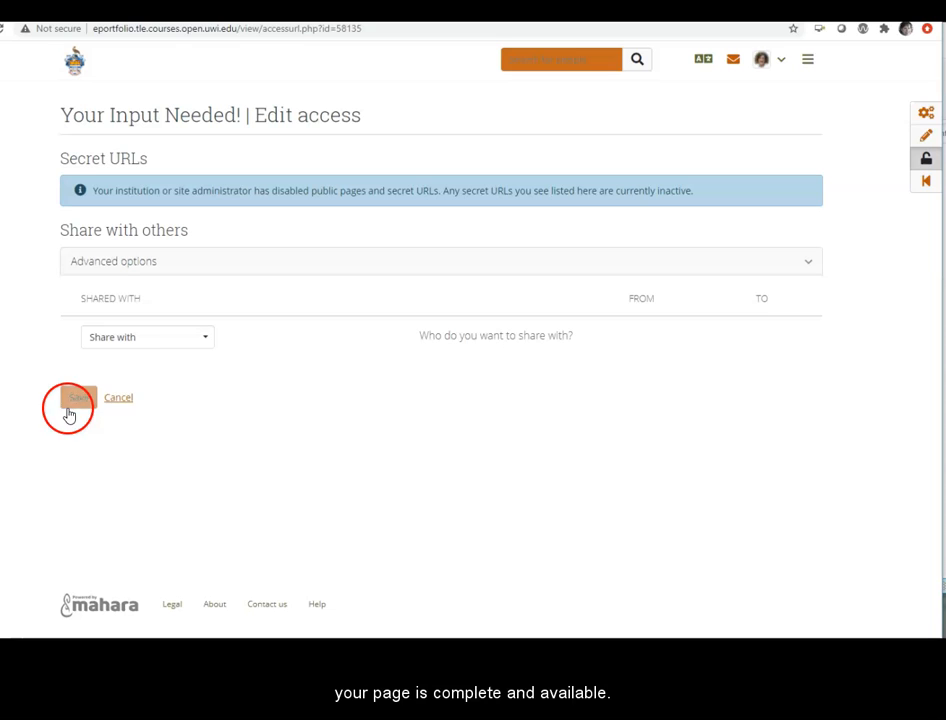
Try sharing the page with the group "Developing Reflective-Reflexive Leadership | S1 17/18" and remove that share entry.
{"action": "left_click", "coordinate": [196, 341]}
{"action": "left_click", "coordinate": [127, 420]}
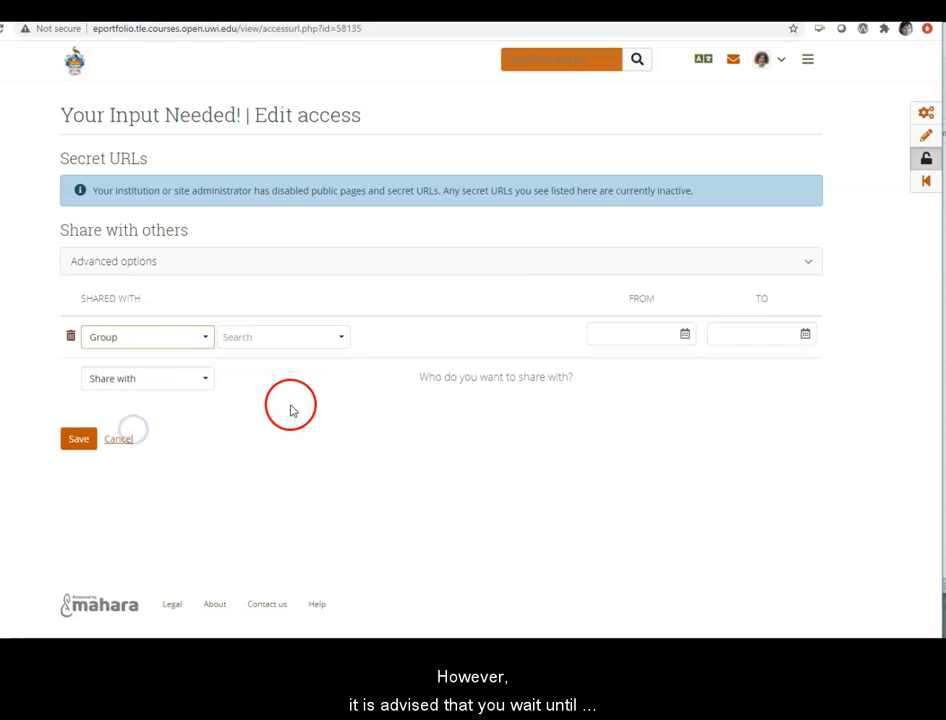
{"action": "left_click", "coordinate": [315, 349]}
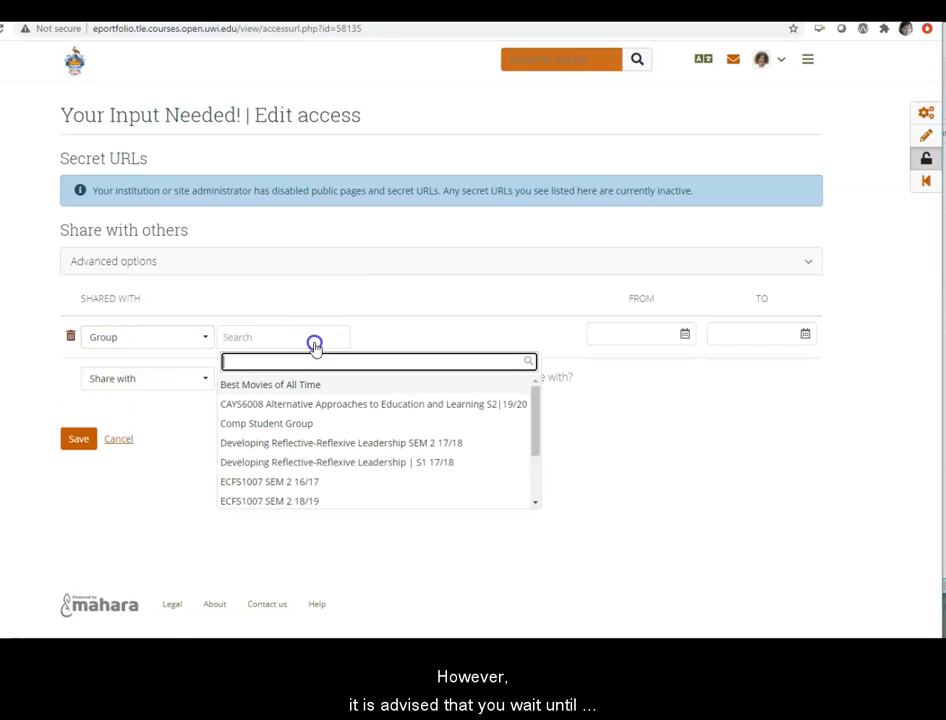
{"action": "left_click", "coordinate": [266, 463]}
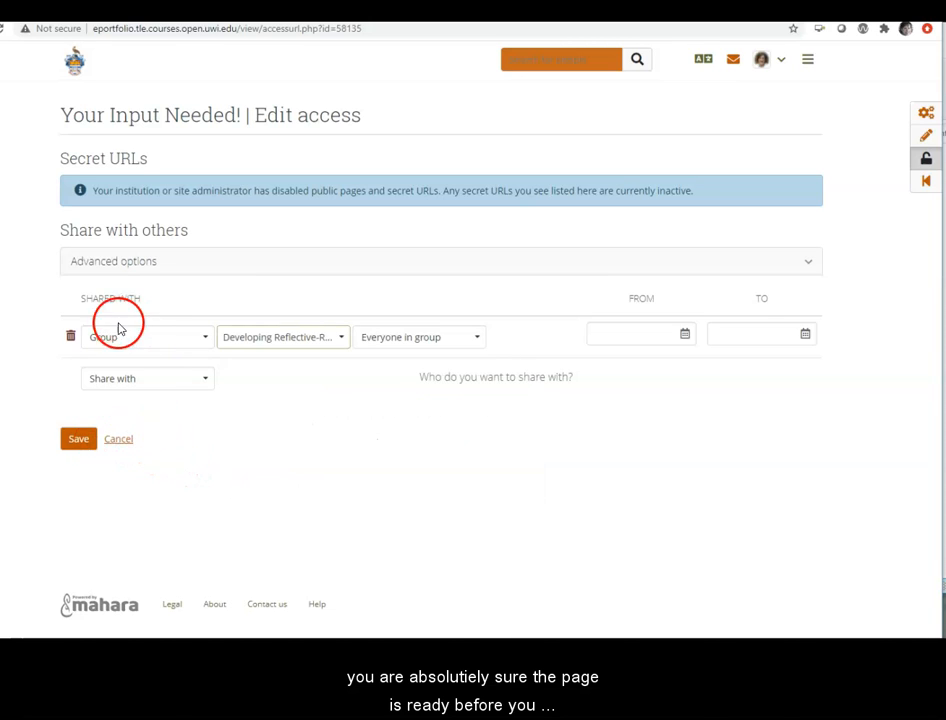
{"action": "left_click", "coordinate": [70, 337]}
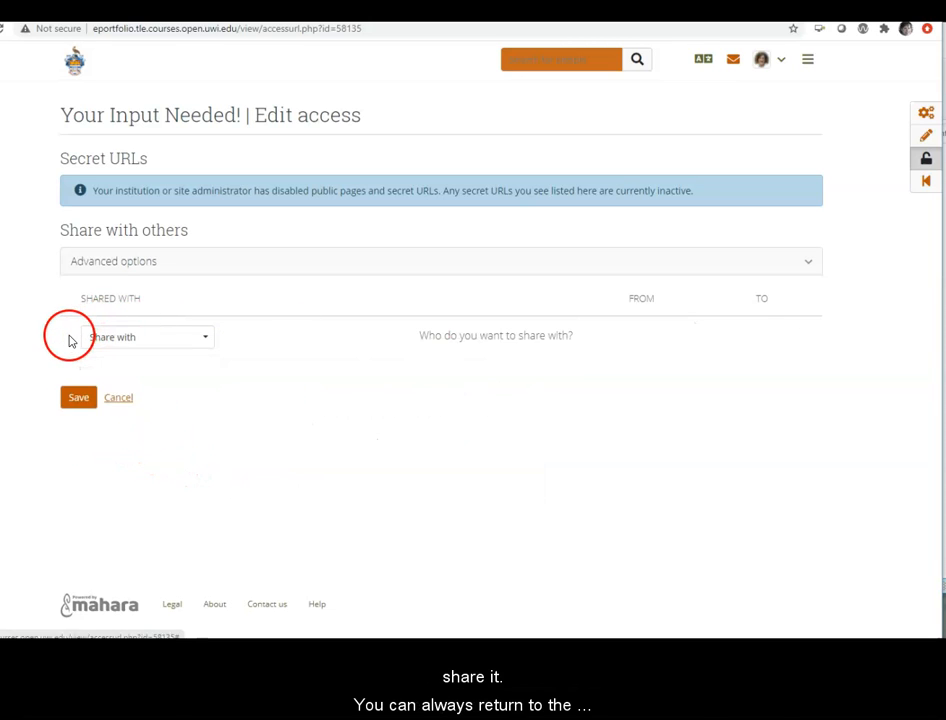
Save the access settings and return to the Pages and collections overview.
{"action": "left_click", "coordinate": [87, 396]}
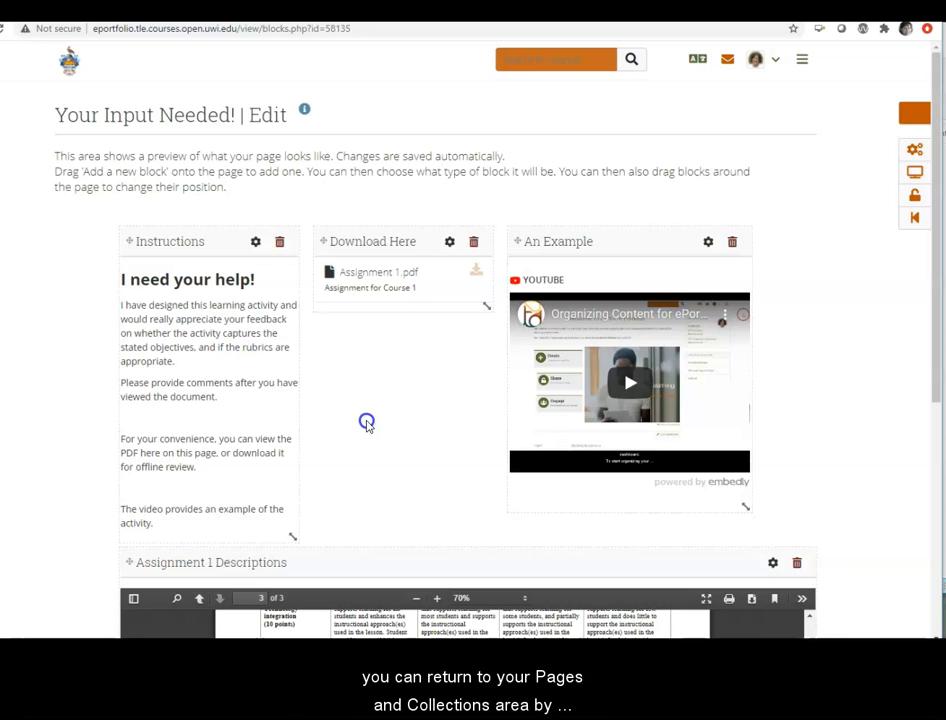
{"action": "left_click", "coordinate": [916, 220]}
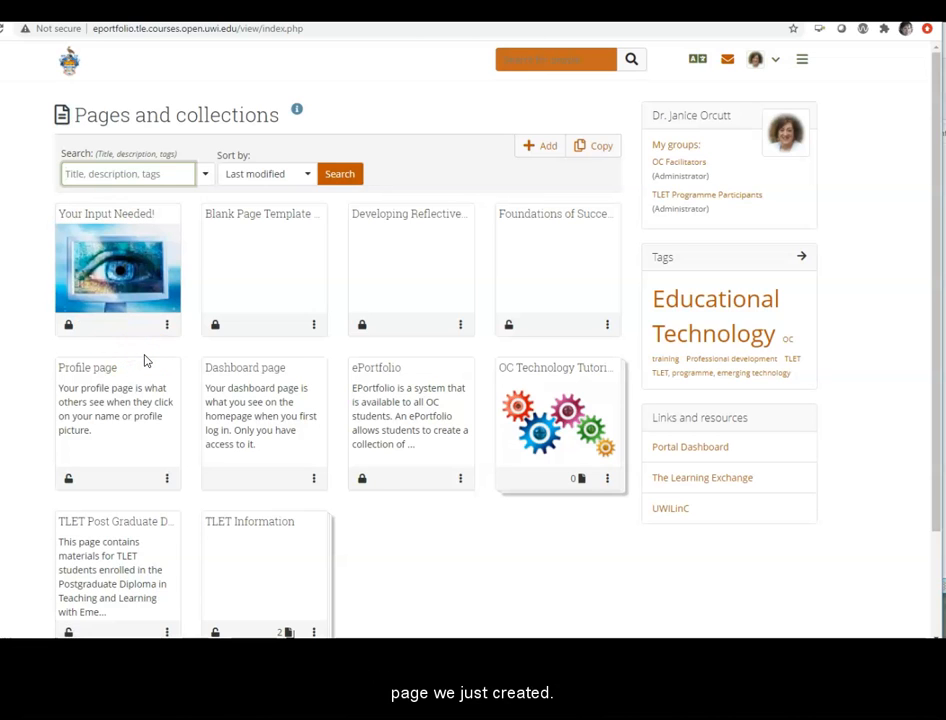
{"action": "left_click", "coordinate": [157, 569]}
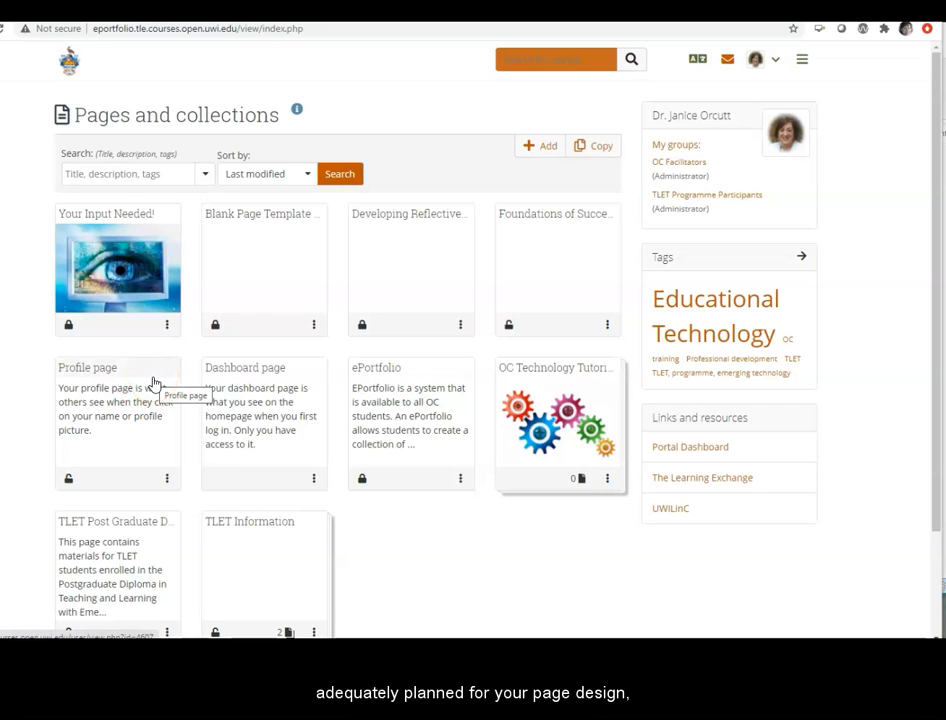
Open the "Your Input Needed!" page for editing from its options in the overview, and return to Pages and collections.
{"action": "left_click", "coordinate": [167, 326]}
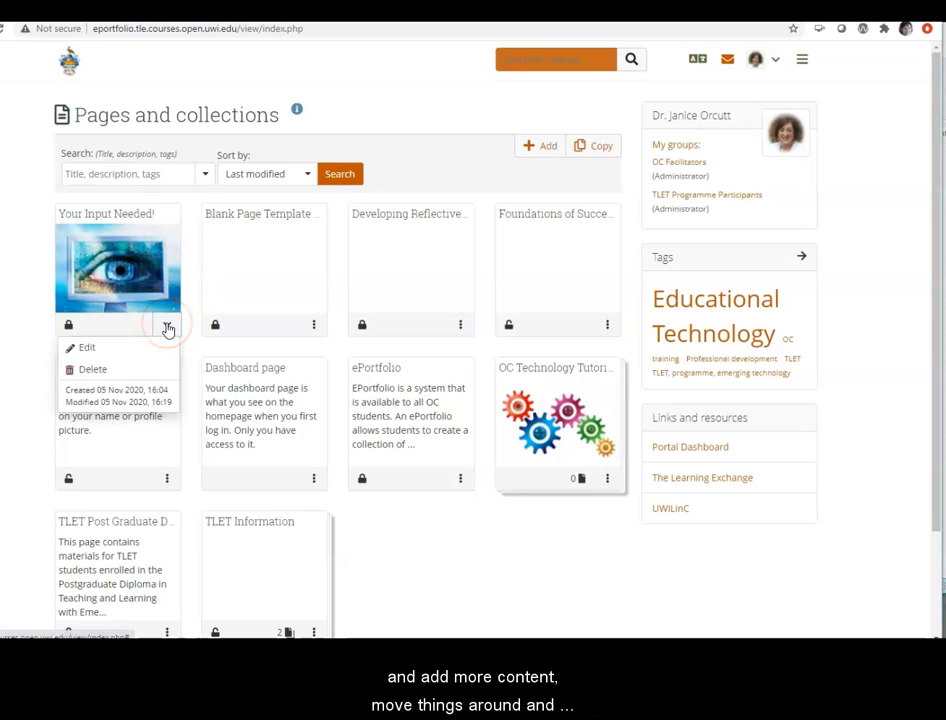
{"action": "left_click", "coordinate": [86, 349]}
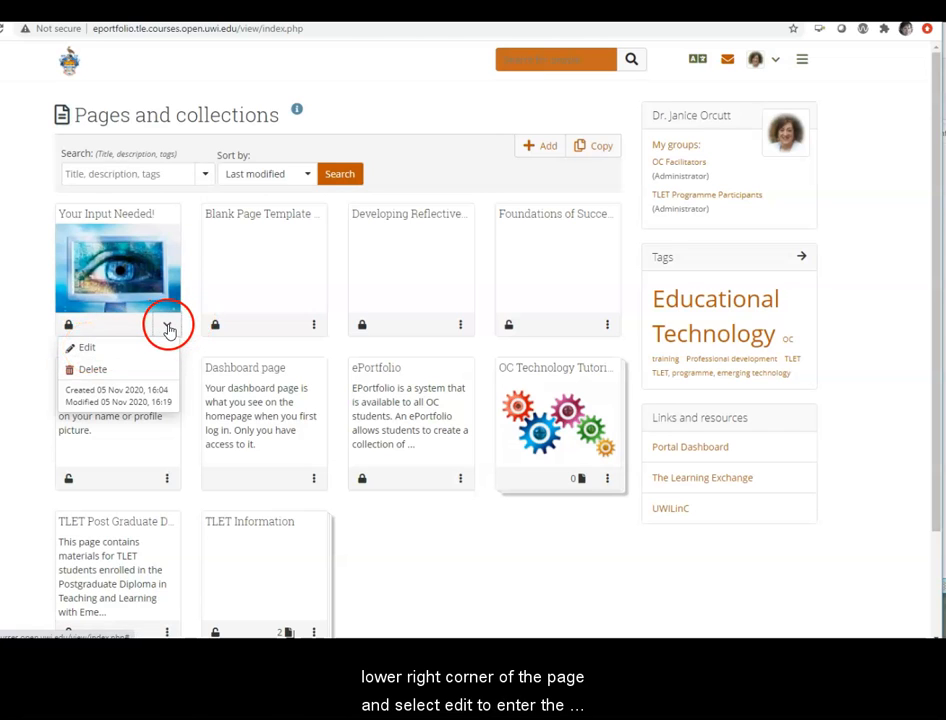
{"action": "left_click", "coordinate": [84, 350]}
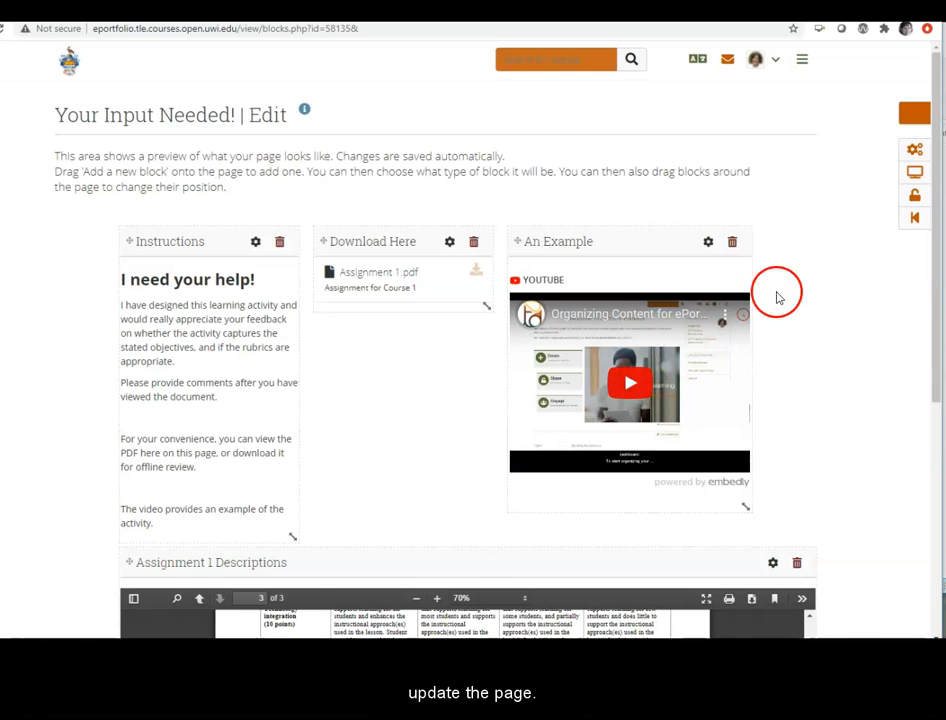
{"action": "left_click", "coordinate": [914, 217]}
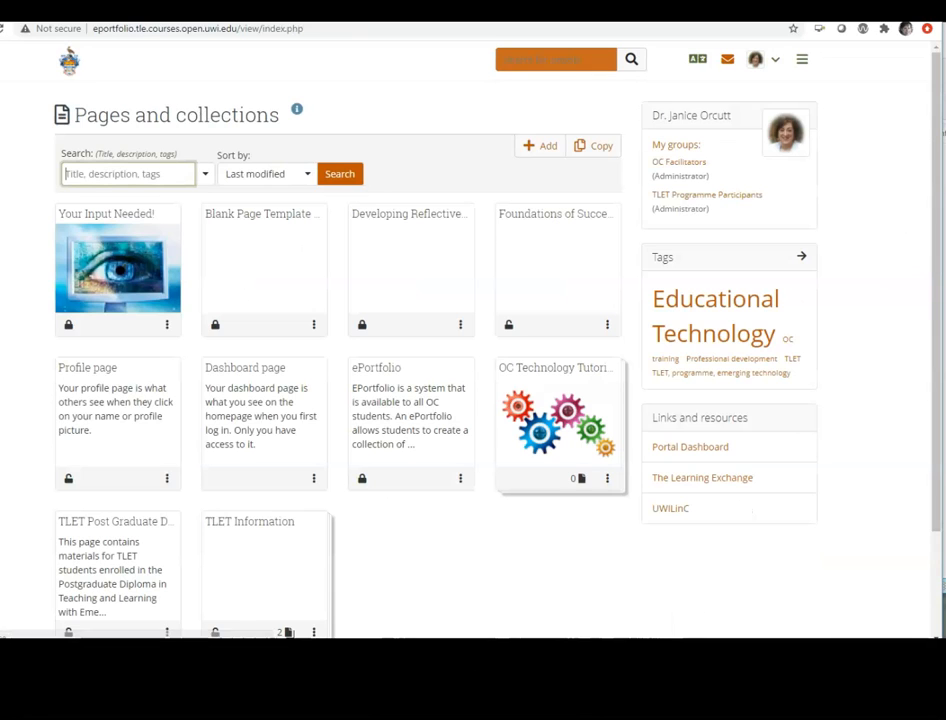